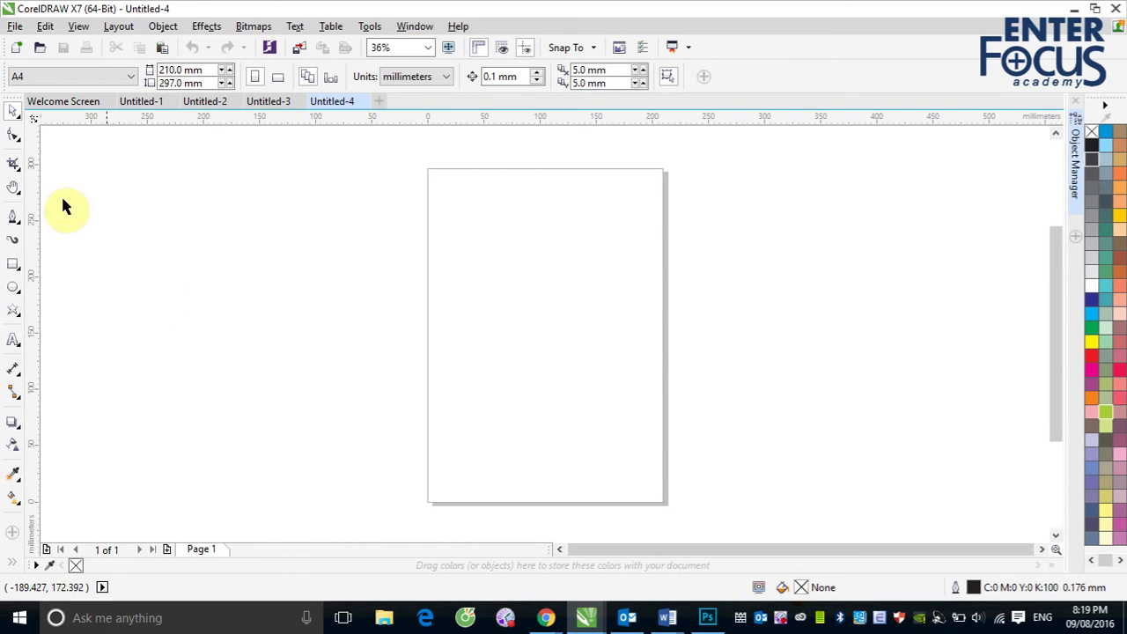
# Draw three rectangles: about 128 × 121 mm in the page's upper-left corner, 70 × 66 mm mid-page, and 86 × 46 mm in the lower-right corner
pyautogui.click(14, 263)
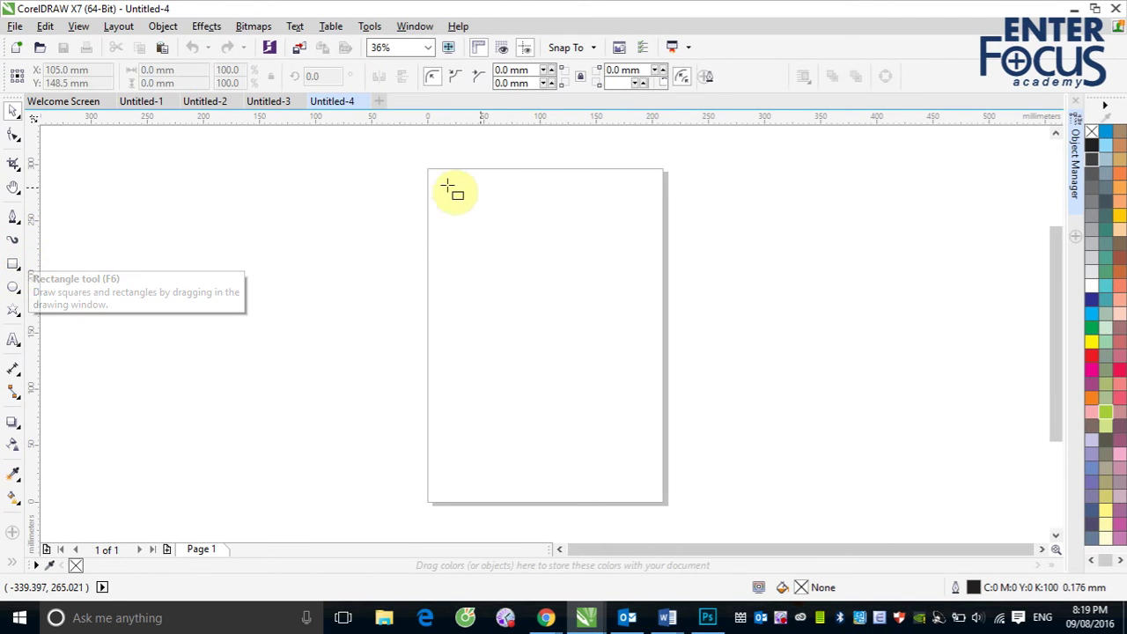
pyautogui.moveTo(429, 169); pyautogui.dragTo(572, 304)
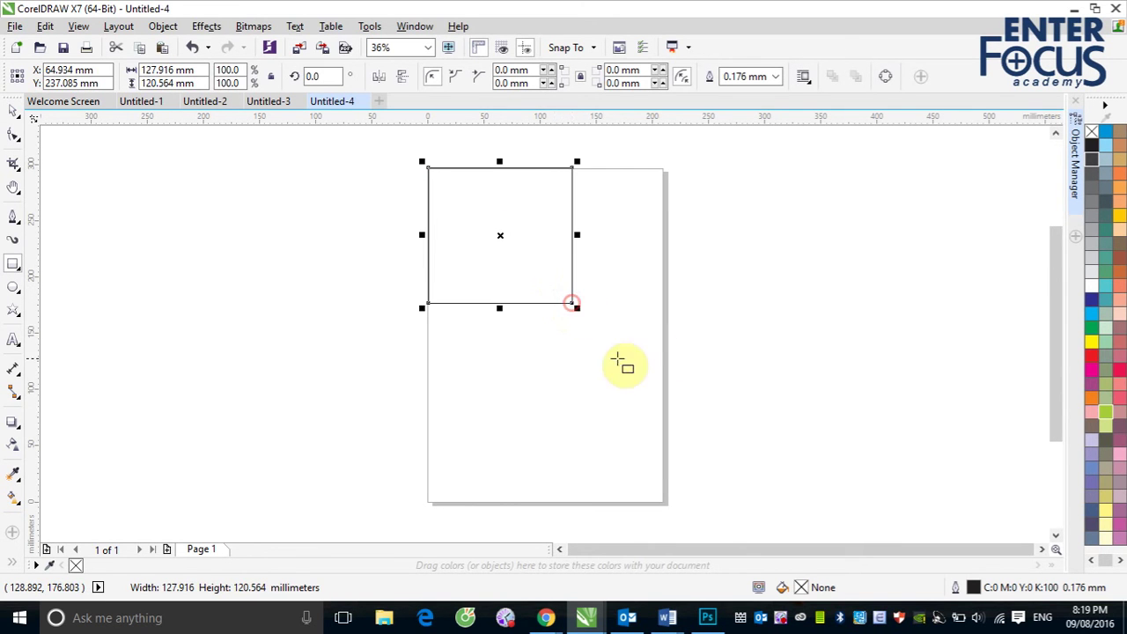
pyautogui.moveTo(518, 335); pyautogui.dragTo(598, 411)
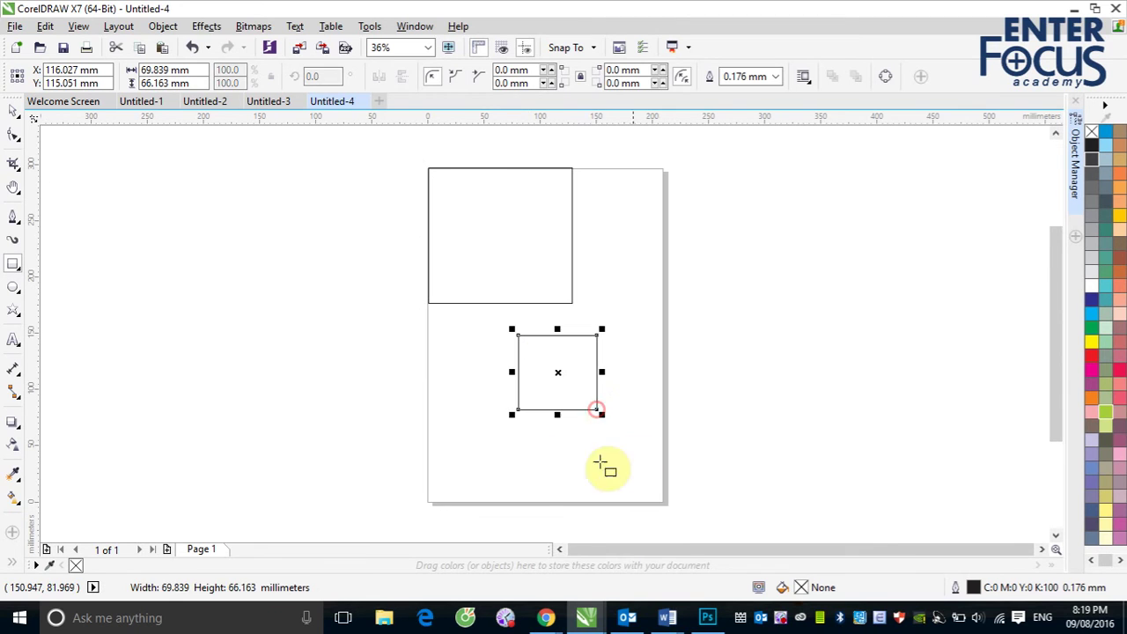
pyautogui.moveTo(566, 448); pyautogui.dragTo(668, 504)
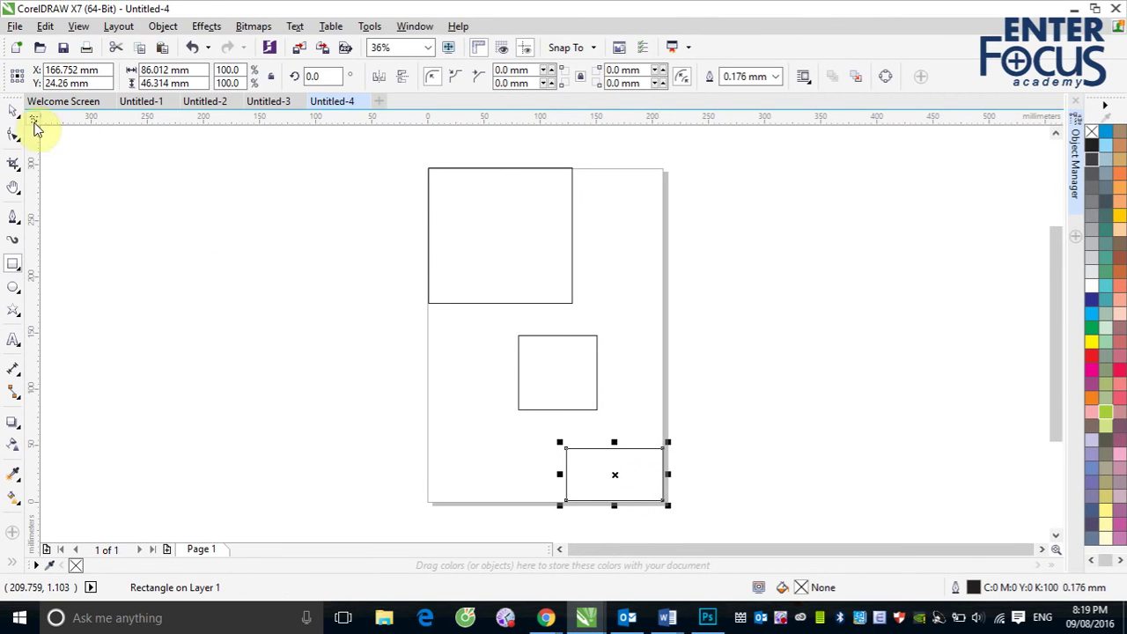
# Fill the large upper rectangle with red, the middle one with yellow and the lower one with green
pyautogui.click(10, 110)
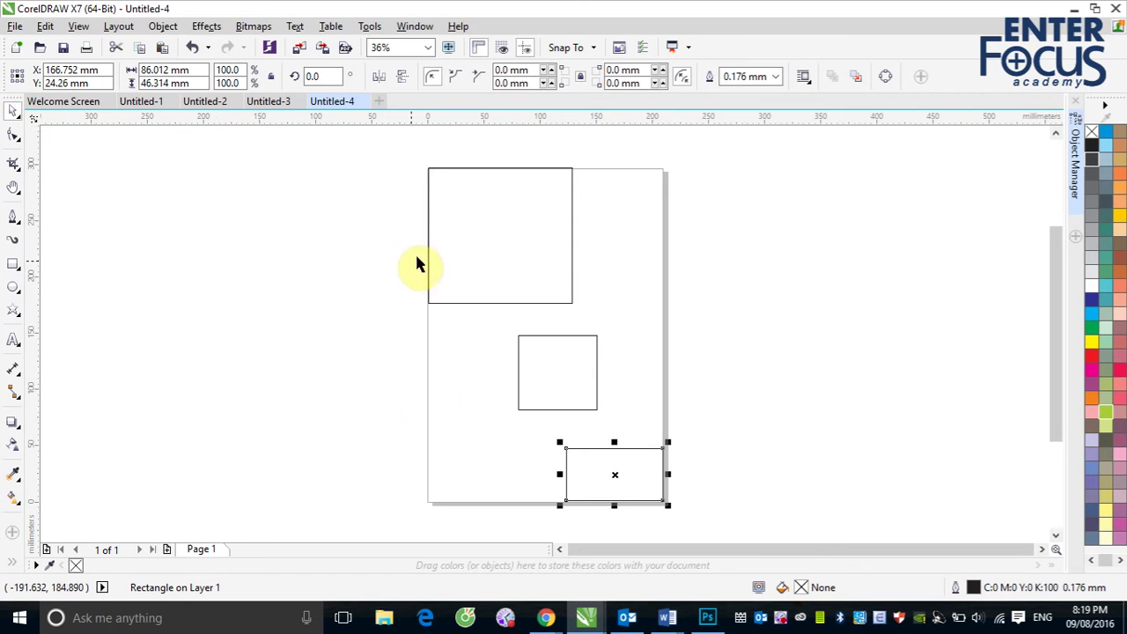
pyautogui.click(438, 246)
pyautogui.click(1091, 355)
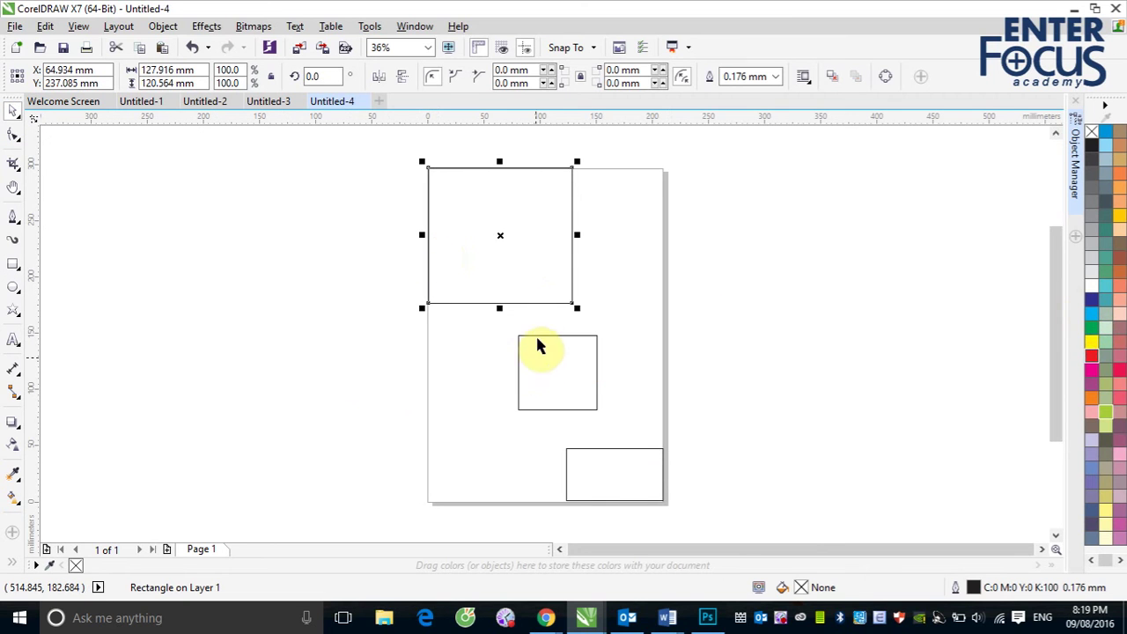
pyautogui.click(564, 377)
pyautogui.click(1090, 341)
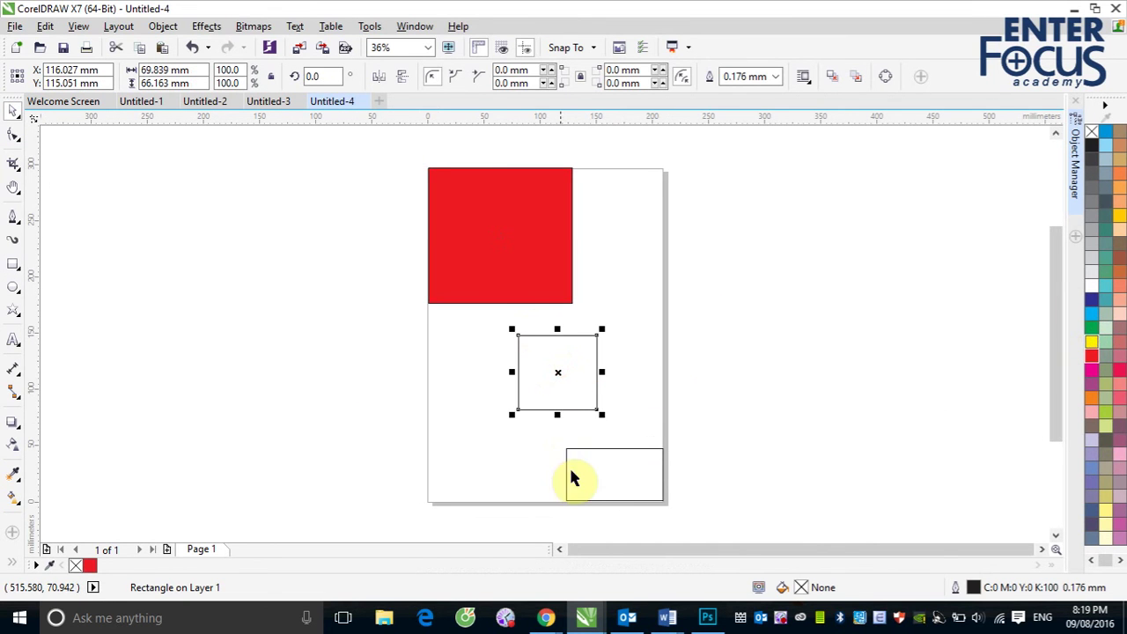
pyautogui.click(603, 480)
pyautogui.click(1091, 327)
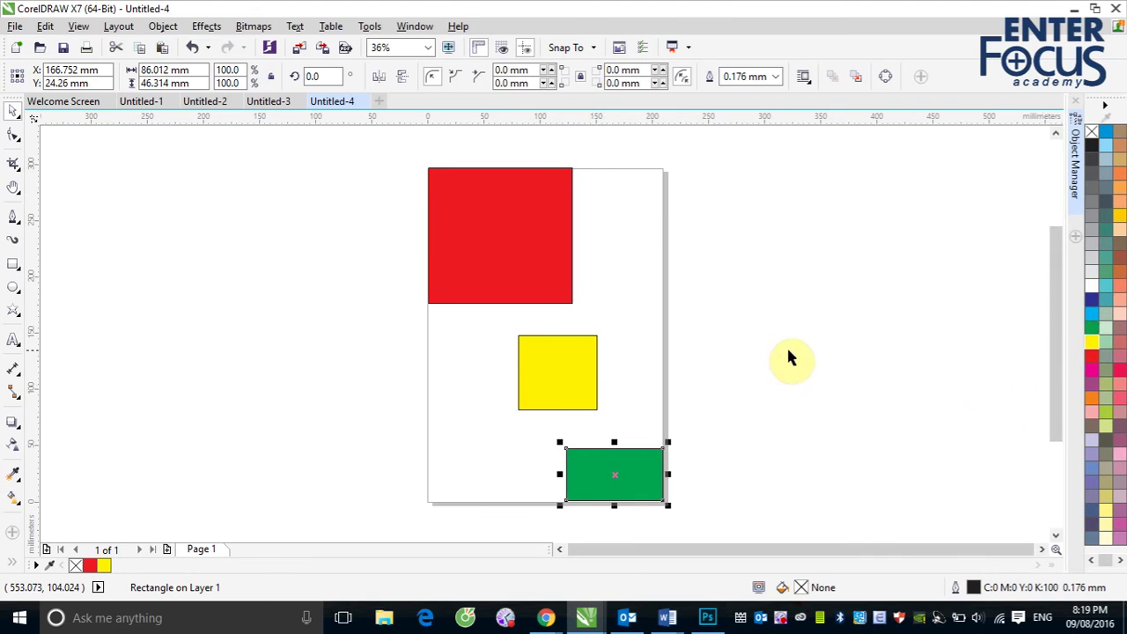
pyautogui.click(787, 352)
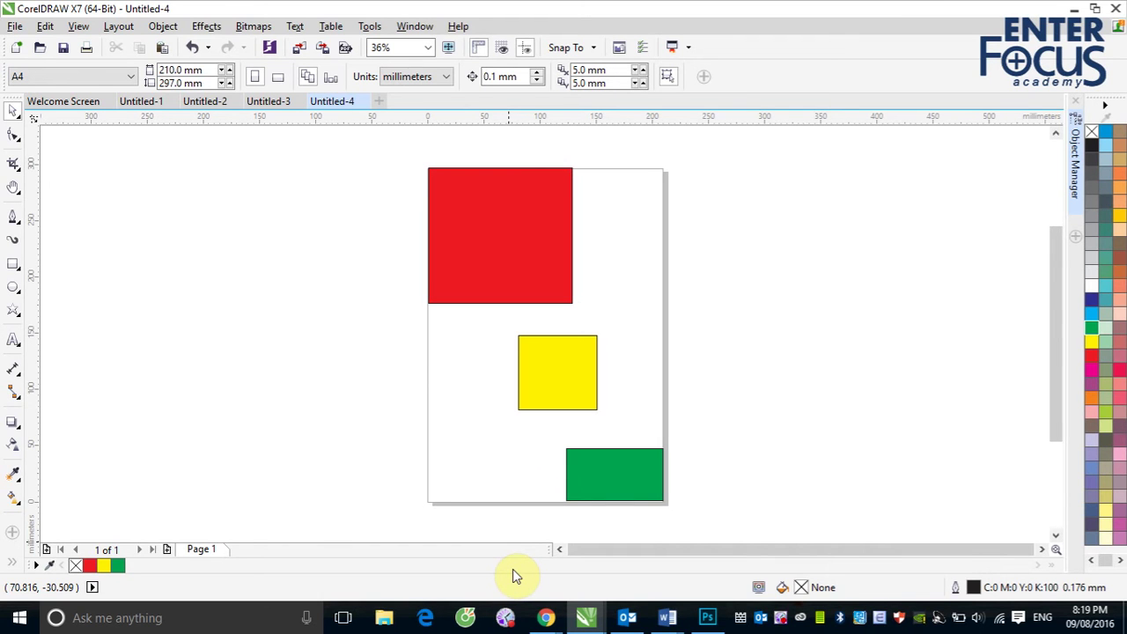
# Select all three rectangles and review the available Align and Distribute commands
pyautogui.moveTo(413, 157); pyautogui.dragTo(661, 423)
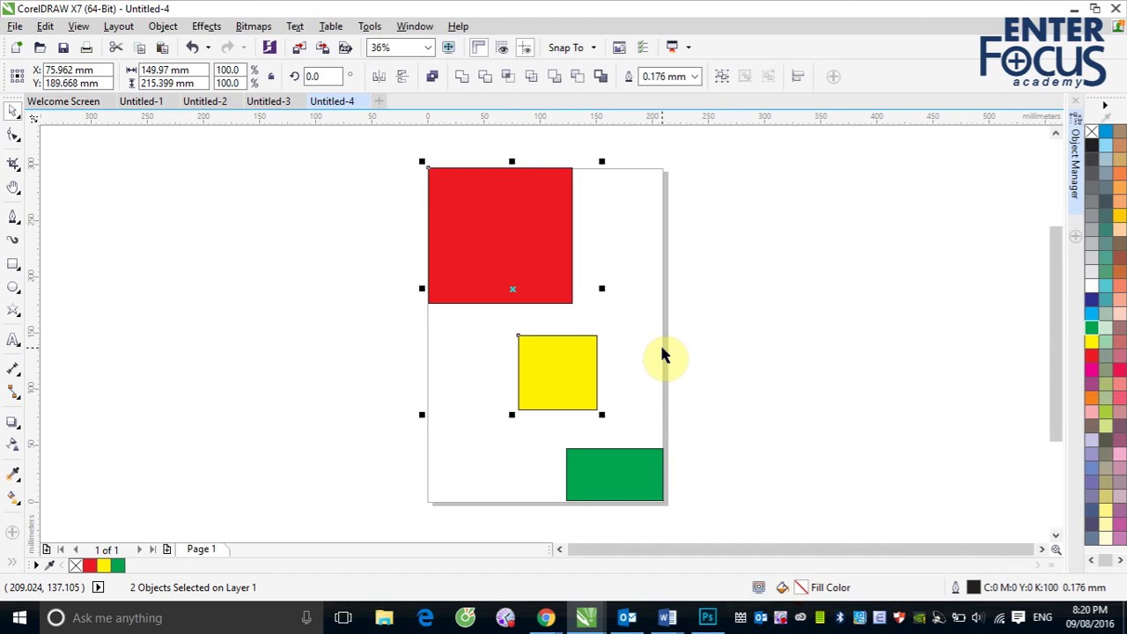
pyautogui.click(706, 237)
pyautogui.moveTo(406, 162); pyautogui.dragTo(735, 516)
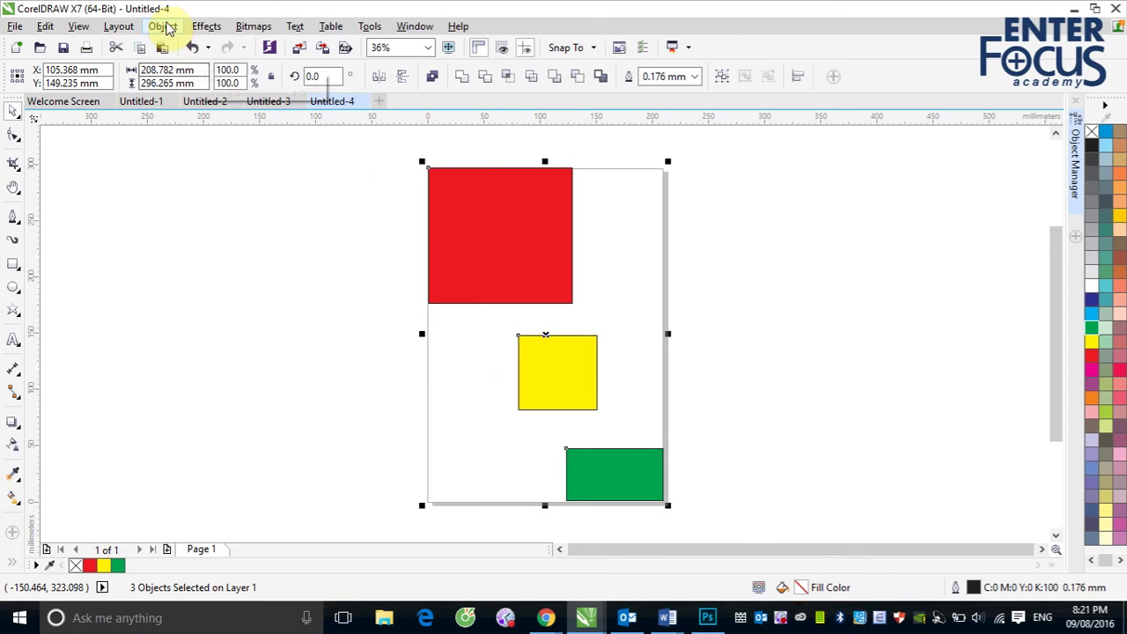
pyautogui.click(163, 26)
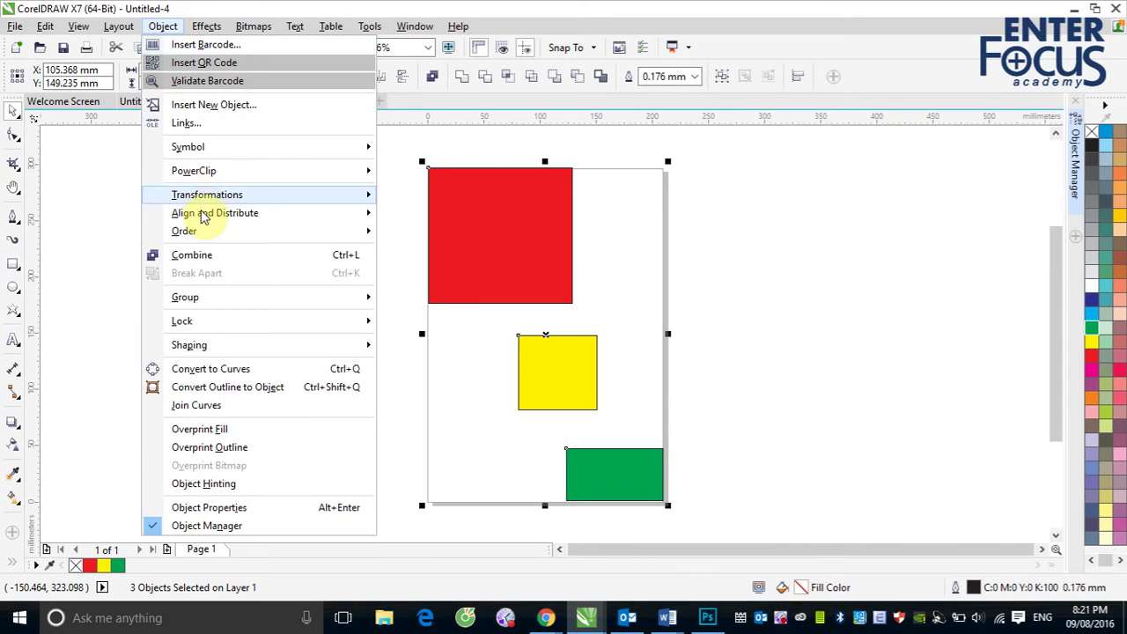
pyautogui.moveTo(203, 218)
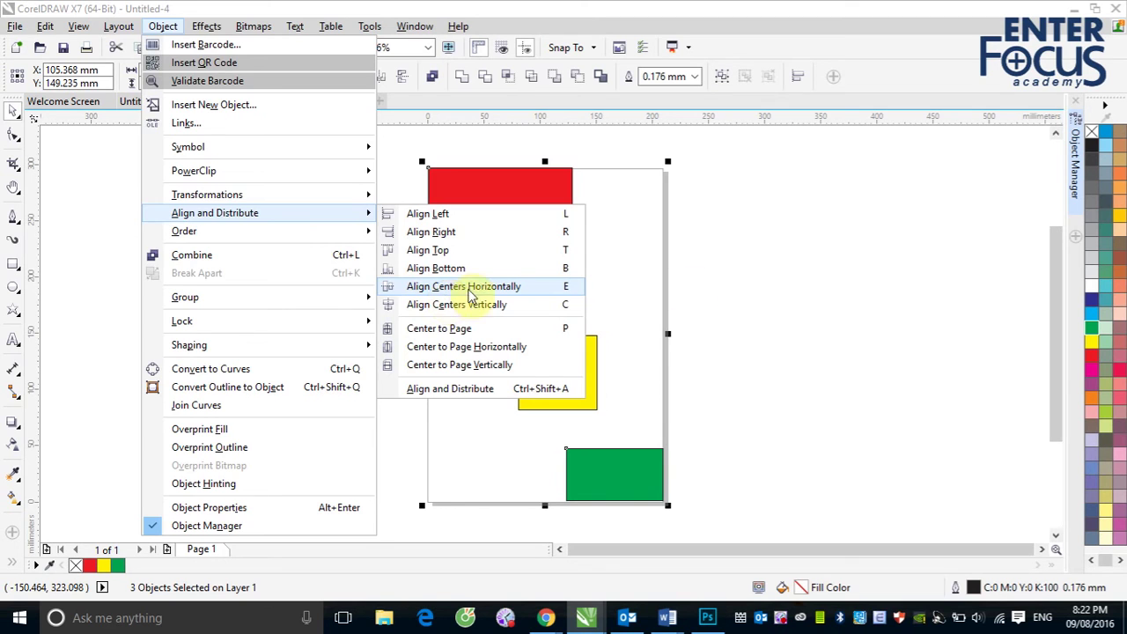
pyautogui.click(769, 257)
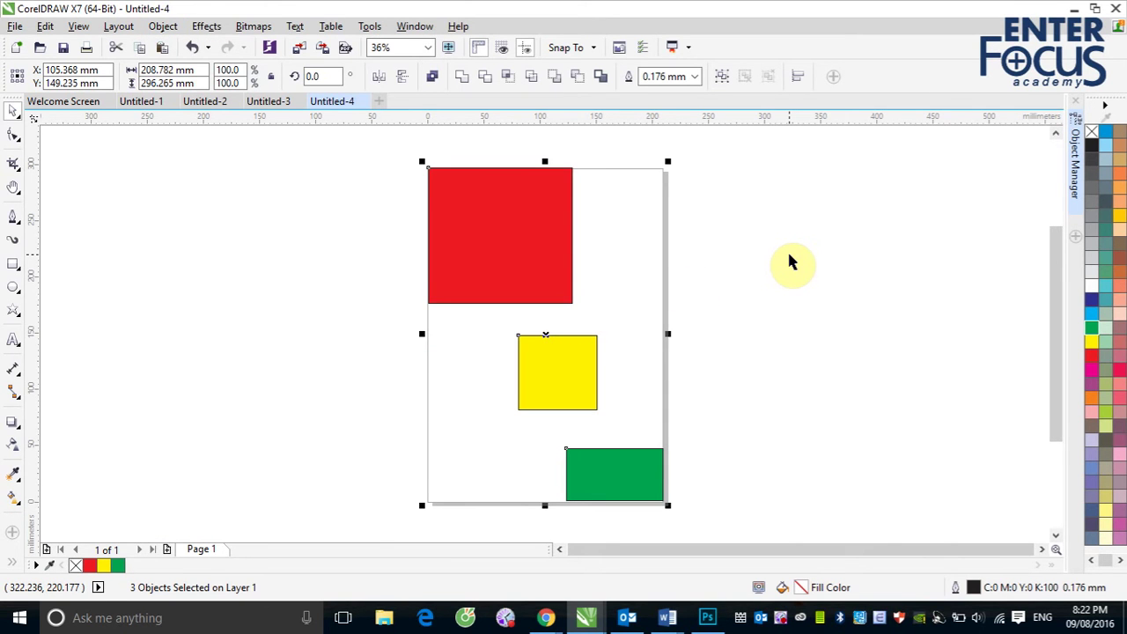
# Align the selected rectangles left, right, top and bottom, and align their centers vertically and horizontally on the red one
pyautogui.press('l')
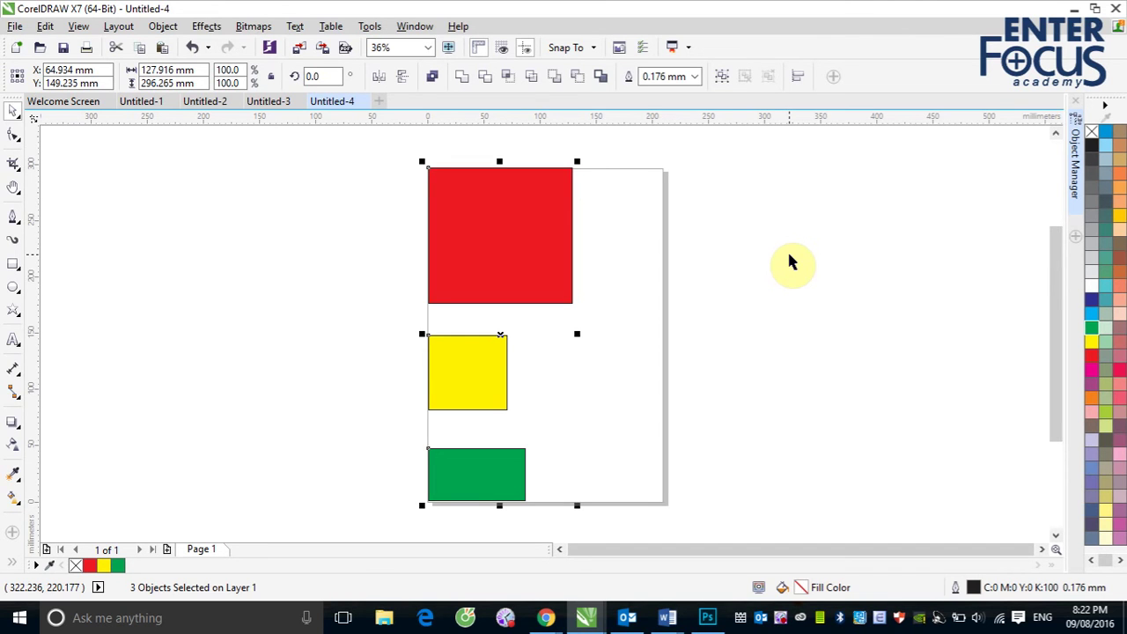
pyautogui.press('r')
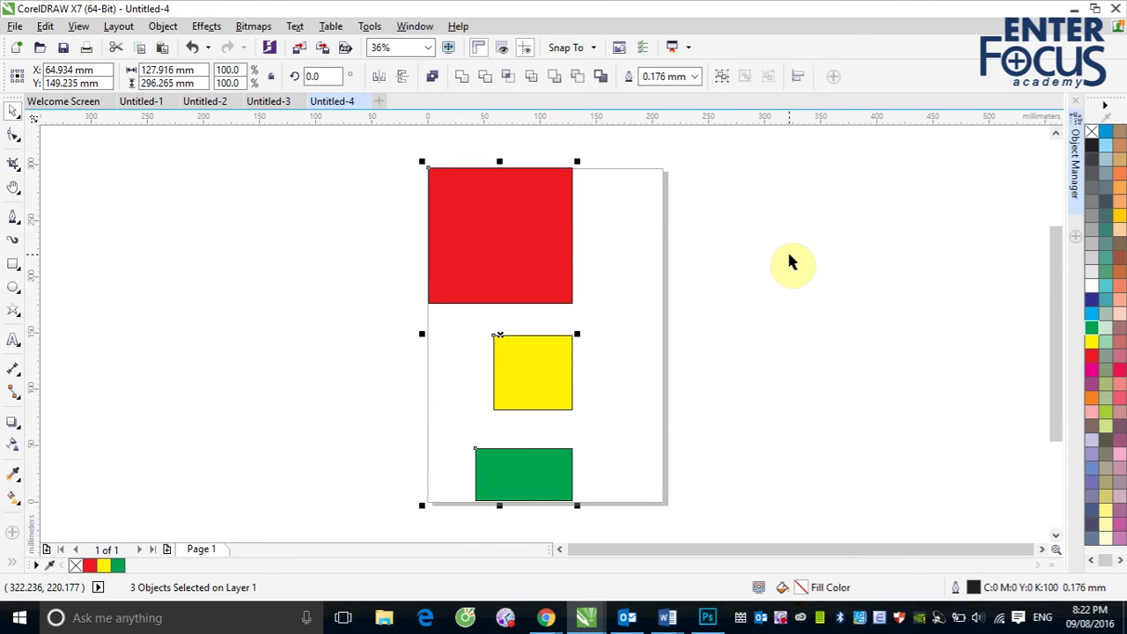
pyautogui.press('t')
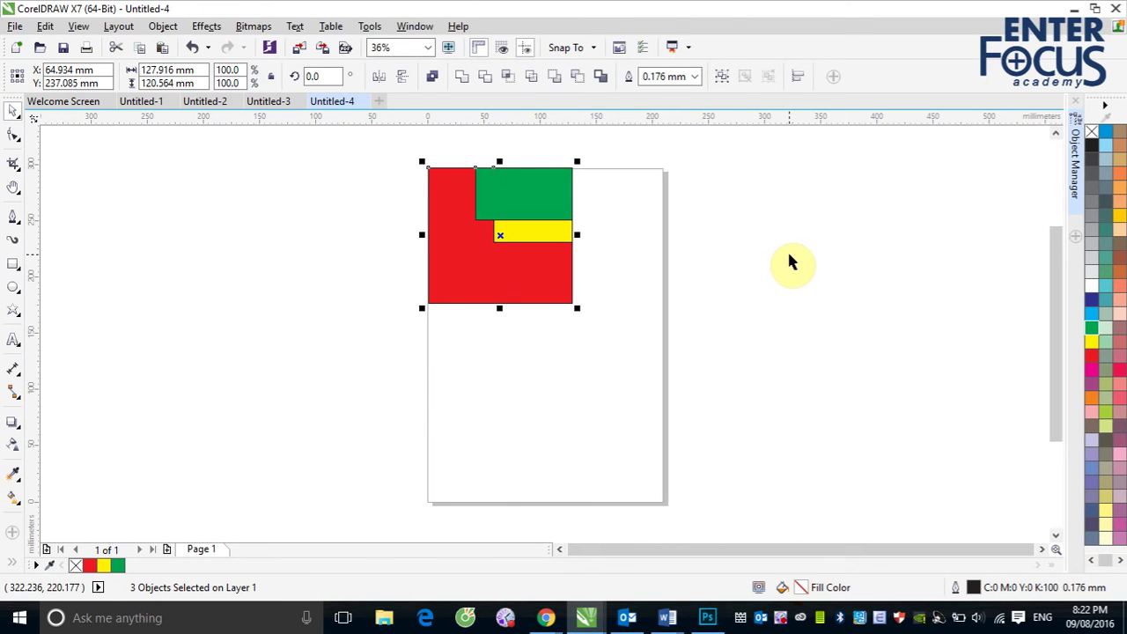
pyautogui.press('b')
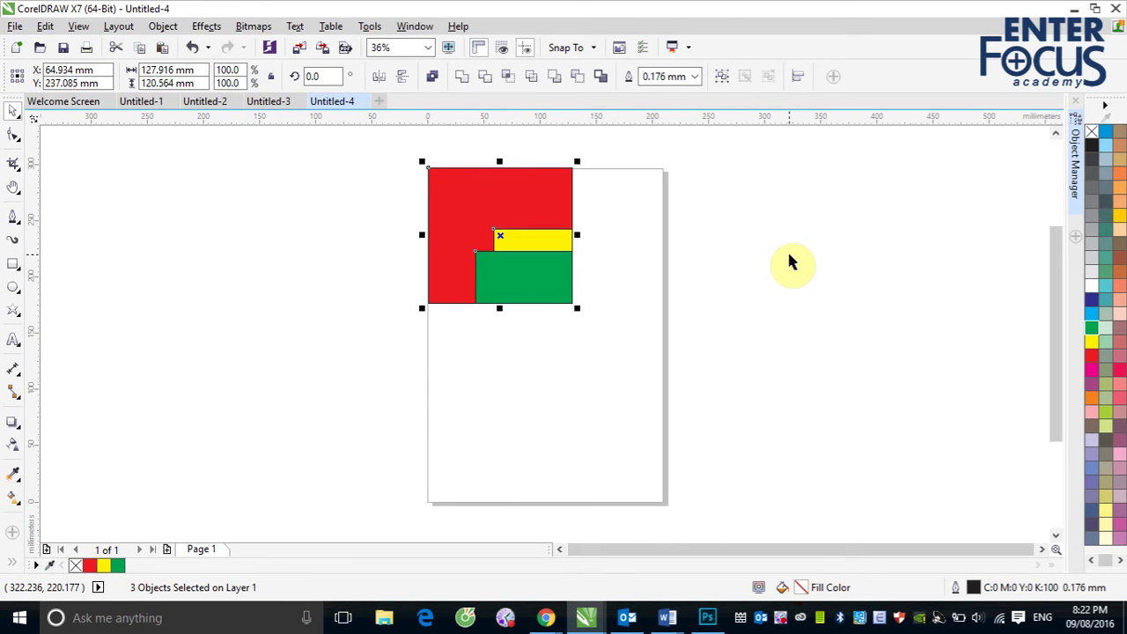
pyautogui.press('c')
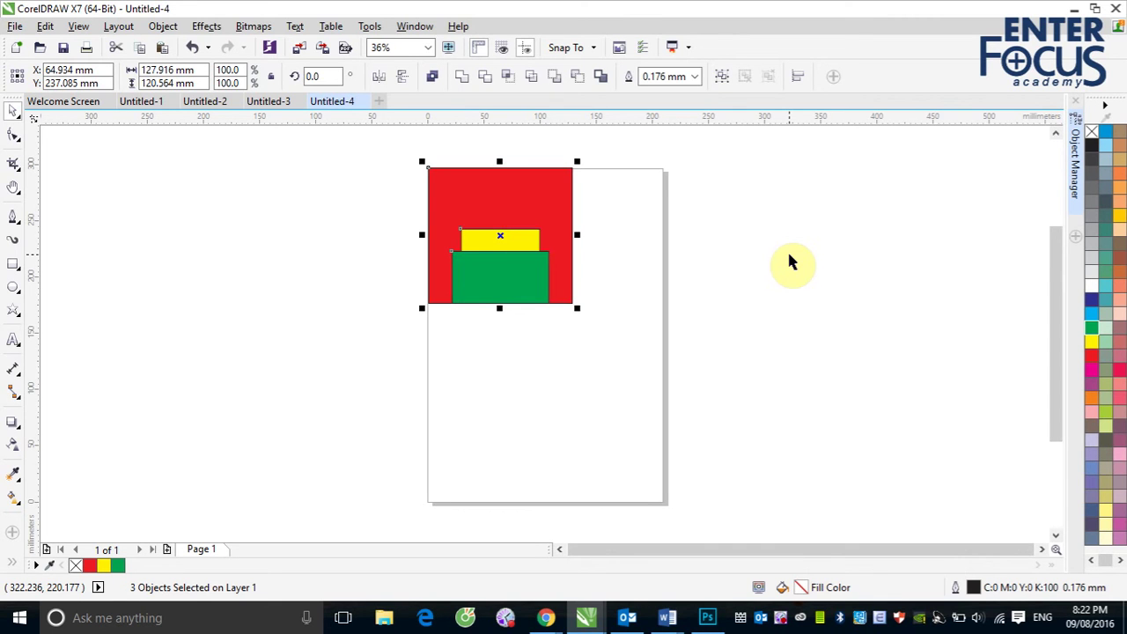
pyautogui.press('e')
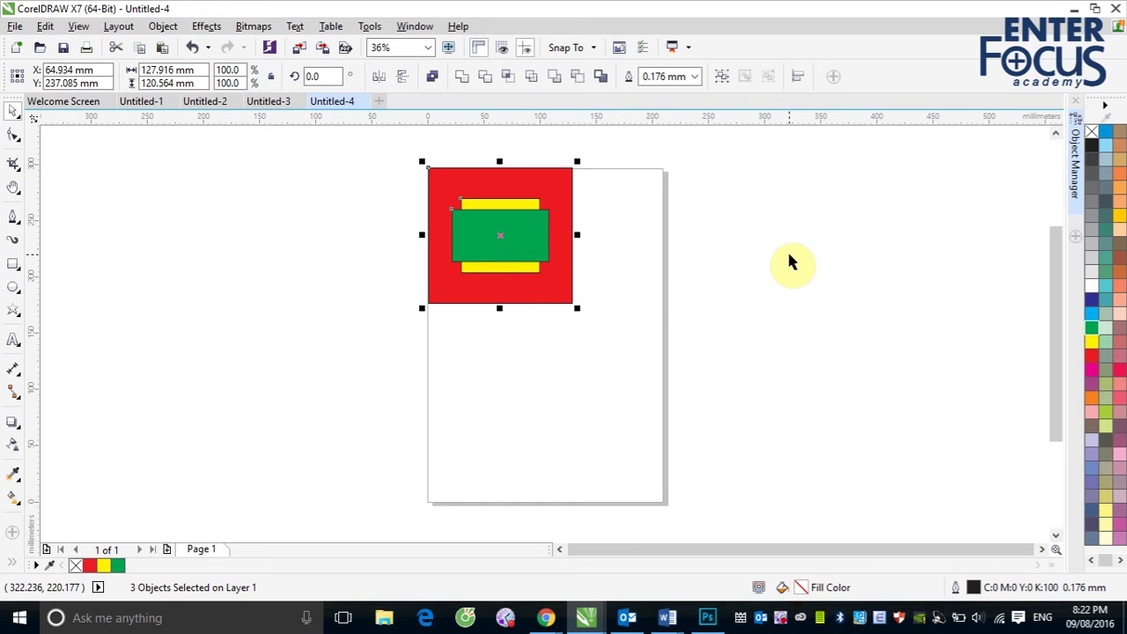
# Undo all the alignments of the three rectangles and clear the selection
pyautogui.hotkey('ctrl', 'z')
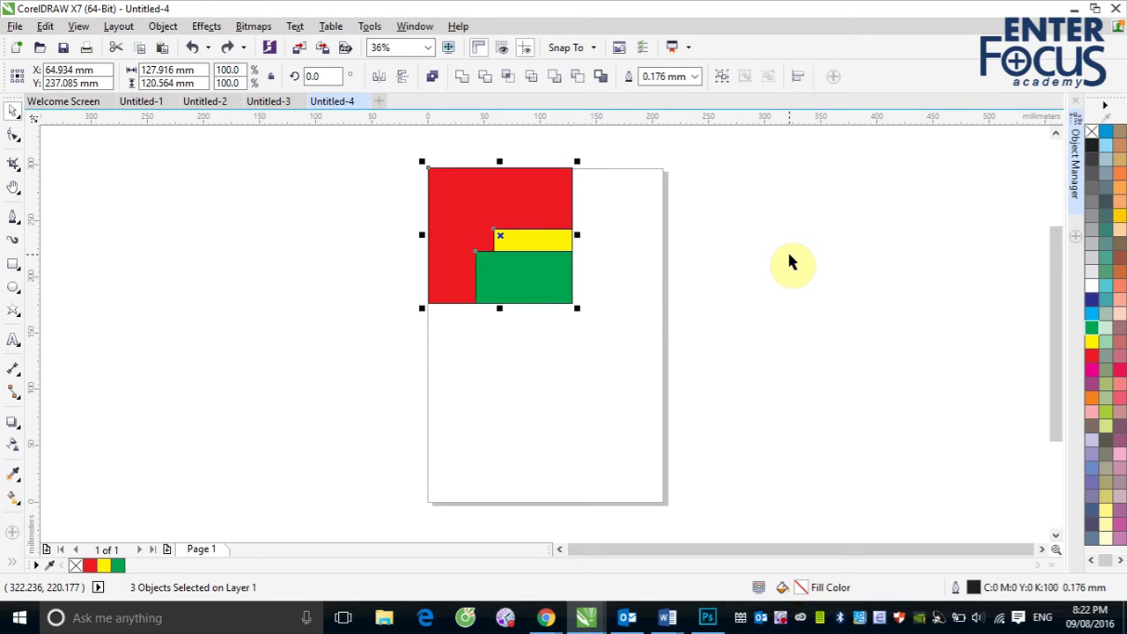
pyautogui.hotkey('shift', 'c')
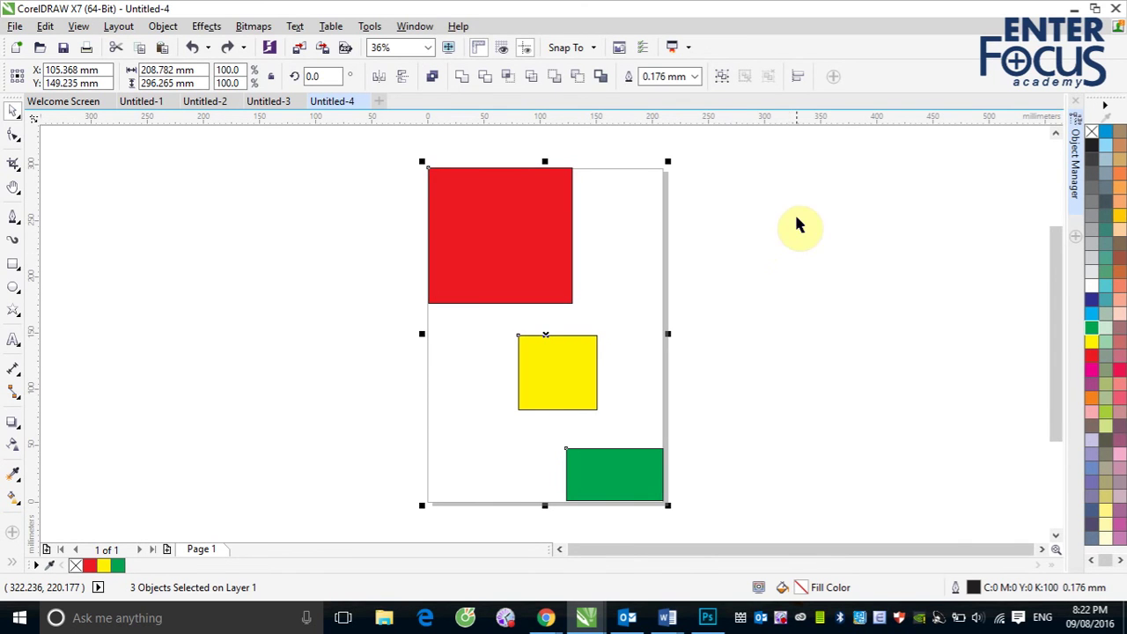
pyautogui.click(786, 260)
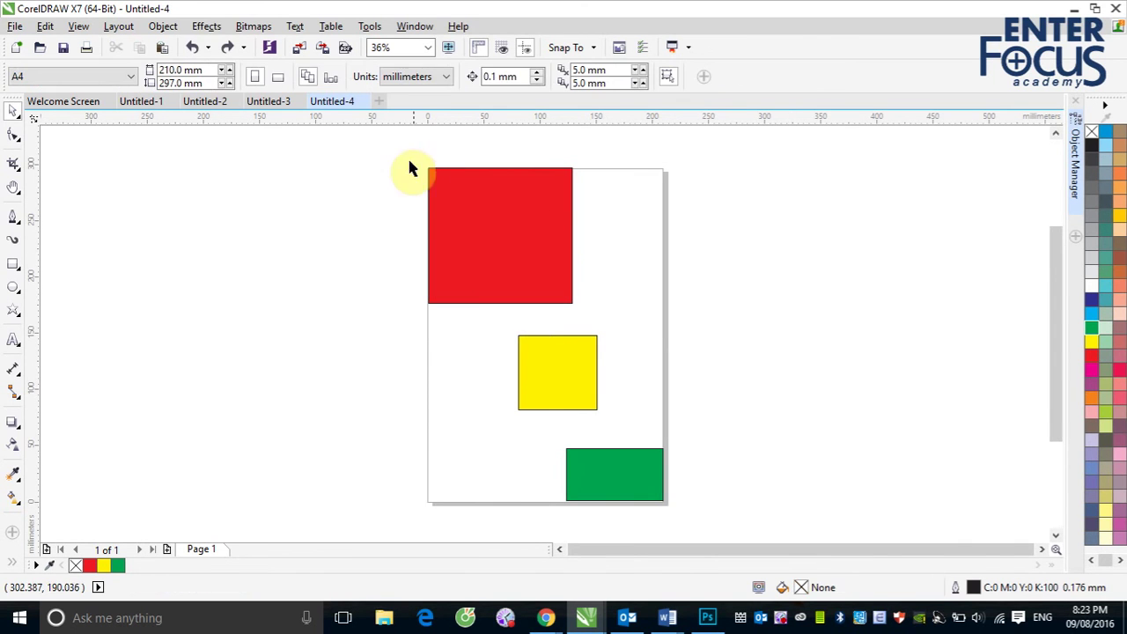
# Select all three rectangles and align their left edges to the red one
pyautogui.moveTo(409, 157); pyautogui.dragTo(707, 508)
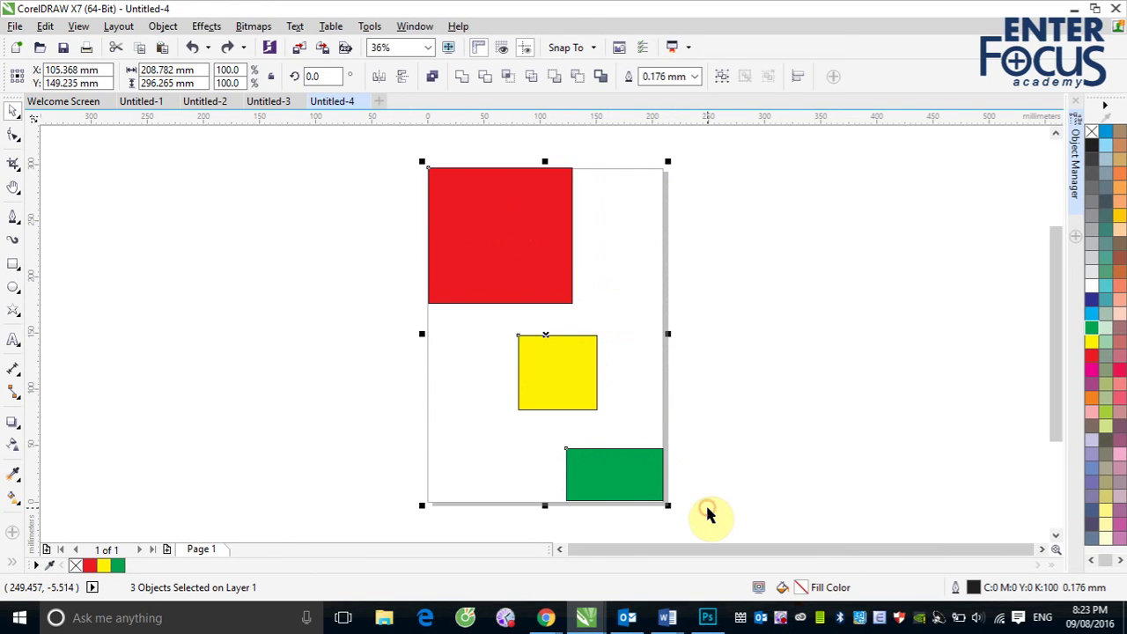
pyautogui.press('l')
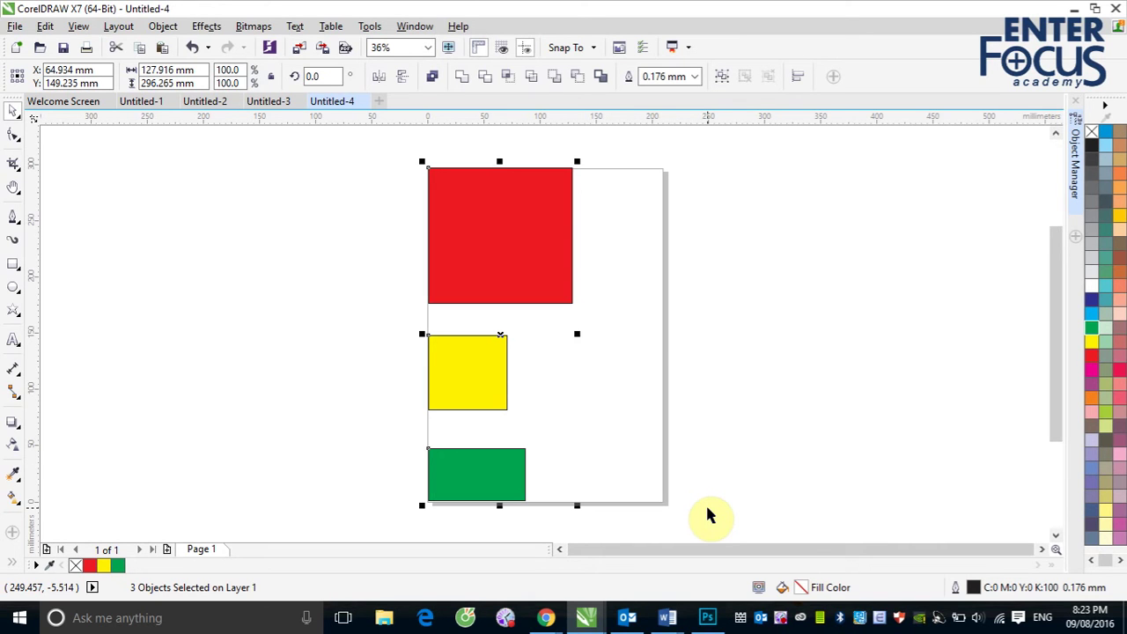
pyautogui.click(735, 330)
# Move the red rectangle to the page's upper-right corner, the yellow one slightly up, and the green one toward the page's middle
pyautogui.moveTo(528, 273); pyautogui.dragTo(593, 264)
pyautogui.moveTo(483, 371)
pyautogui.mouseDown()
pyautogui.moveTo(499, 367)
pyautogui.moveTo(480, 367)
pyautogui.mouseUp()
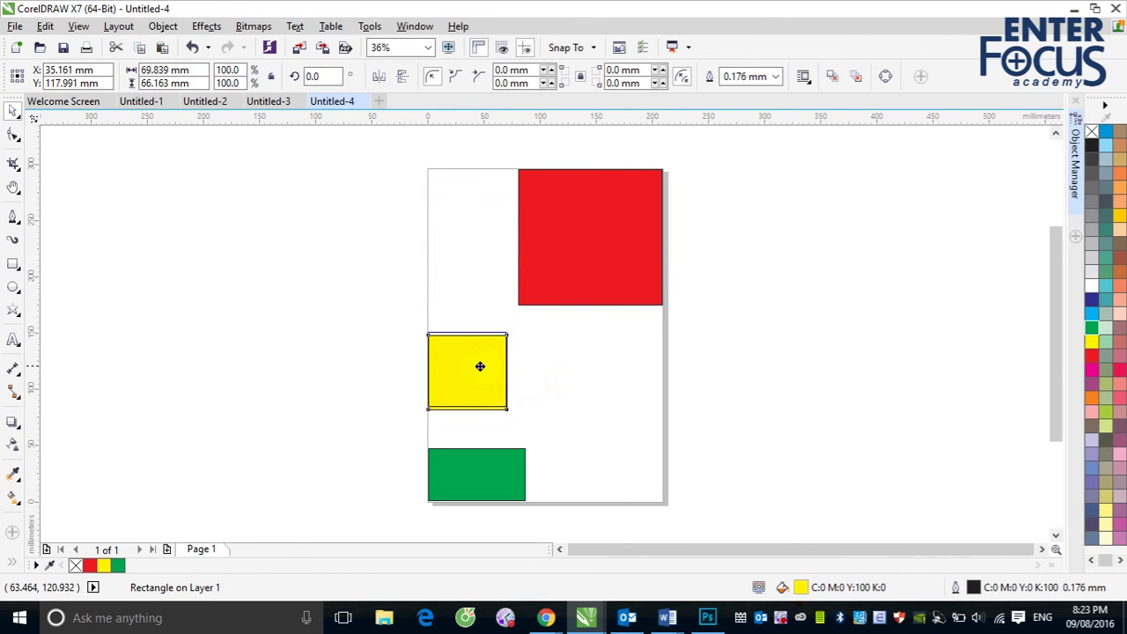
pyautogui.click(486, 461)
pyautogui.moveTo(515, 460); pyautogui.dragTo(590, 450)
# Align the left edges of all three rectangles to the red one at its new position
pyautogui.moveTo(383, 156); pyautogui.dragTo(730, 523)
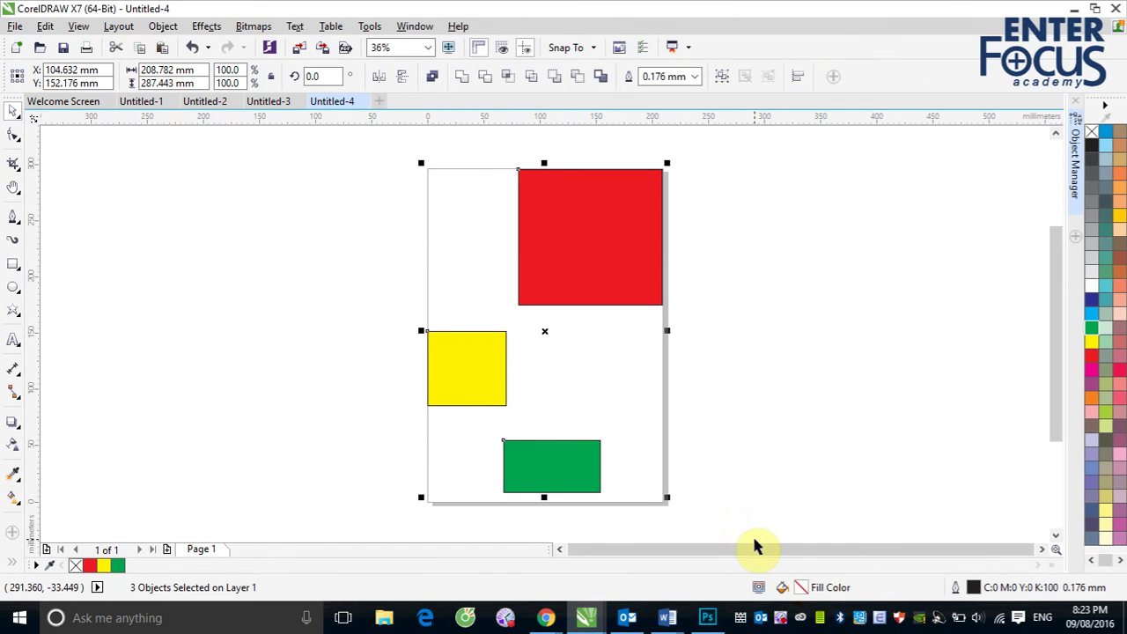
pyautogui.press('l')
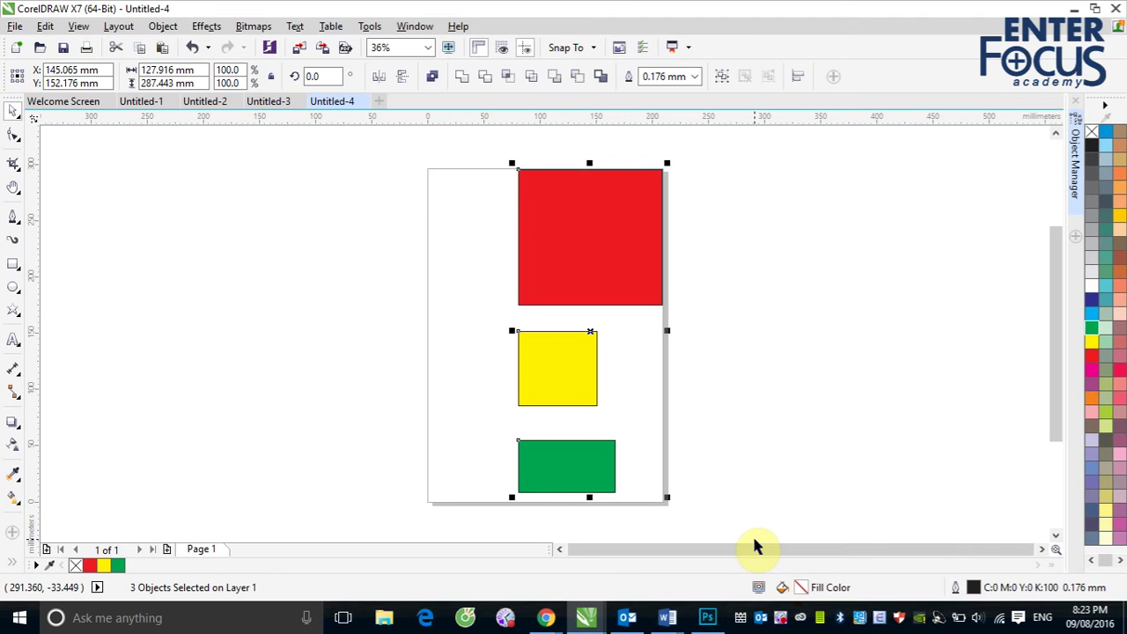
pyautogui.click(770, 328)
# Move the yellow and green rectangles up so they overlap the lower part of the red rectangle
pyautogui.click(553, 374)
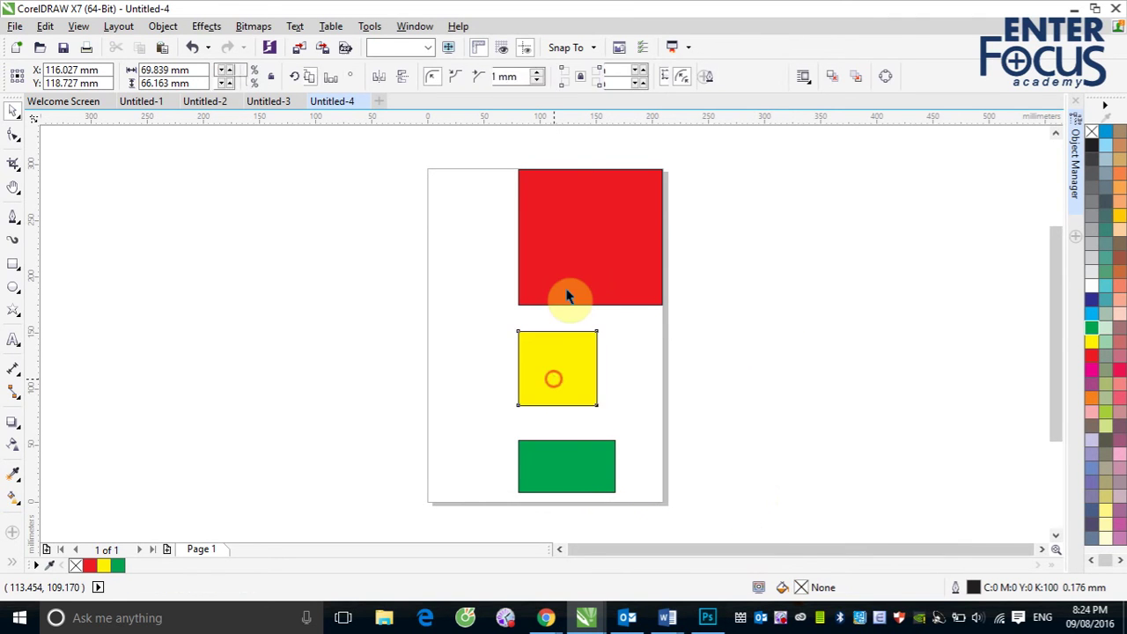
pyautogui.hotkey('ctrl', 'z')
pyautogui.moveTo(557, 453); pyautogui.dragTo(600, 287)
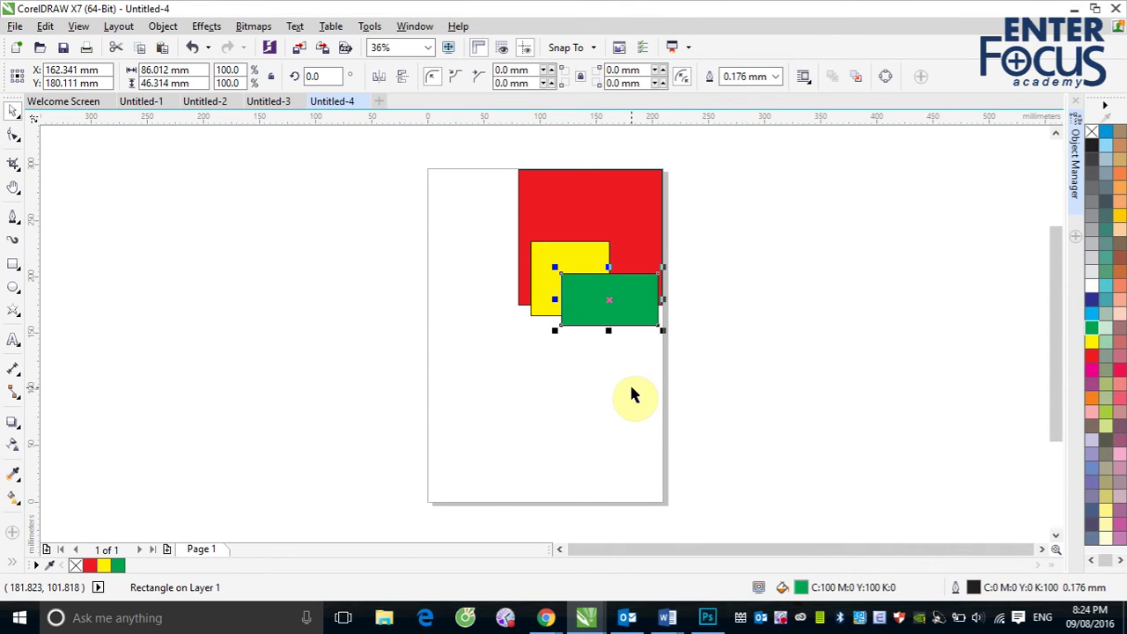
# Undo the rectangle moves and left alignments back to the original diagonal arrangement
pyautogui.hotkey('ctrl', 'z')
pyautogui.hotkey('ctrl', 'z')
pyautogui.hotkey('ctrl', 'z')
pyautogui.hotkey('ctrl', 'z')
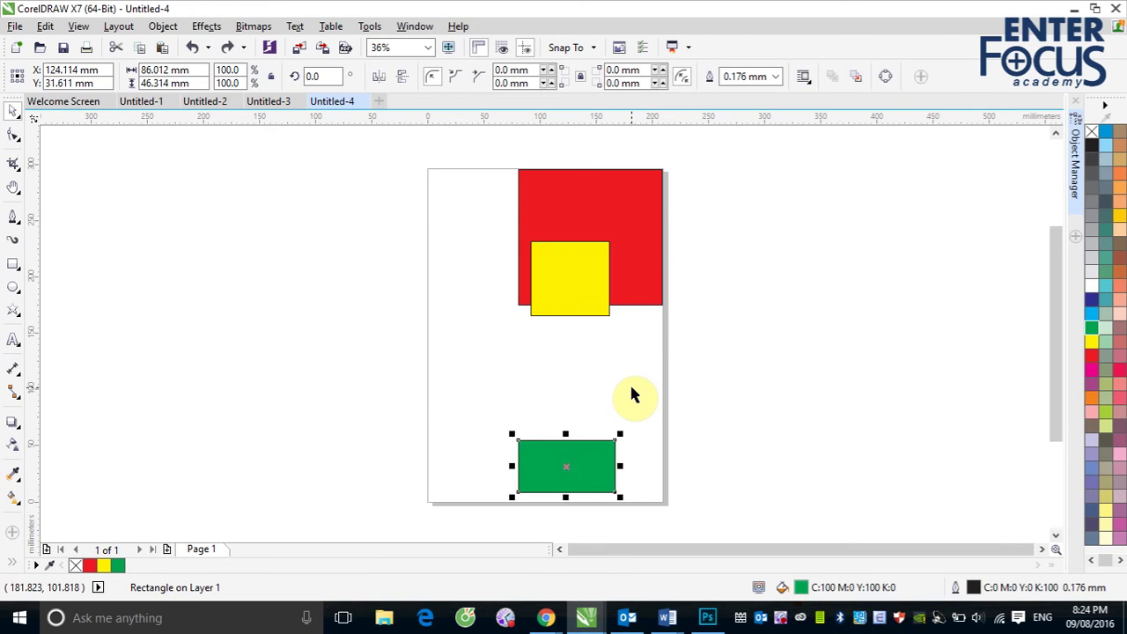
pyautogui.hotkey('ctrl', 'z')
pyautogui.hotkey('ctrl', 'z')
pyautogui.hotkey('ctrl', 'z')
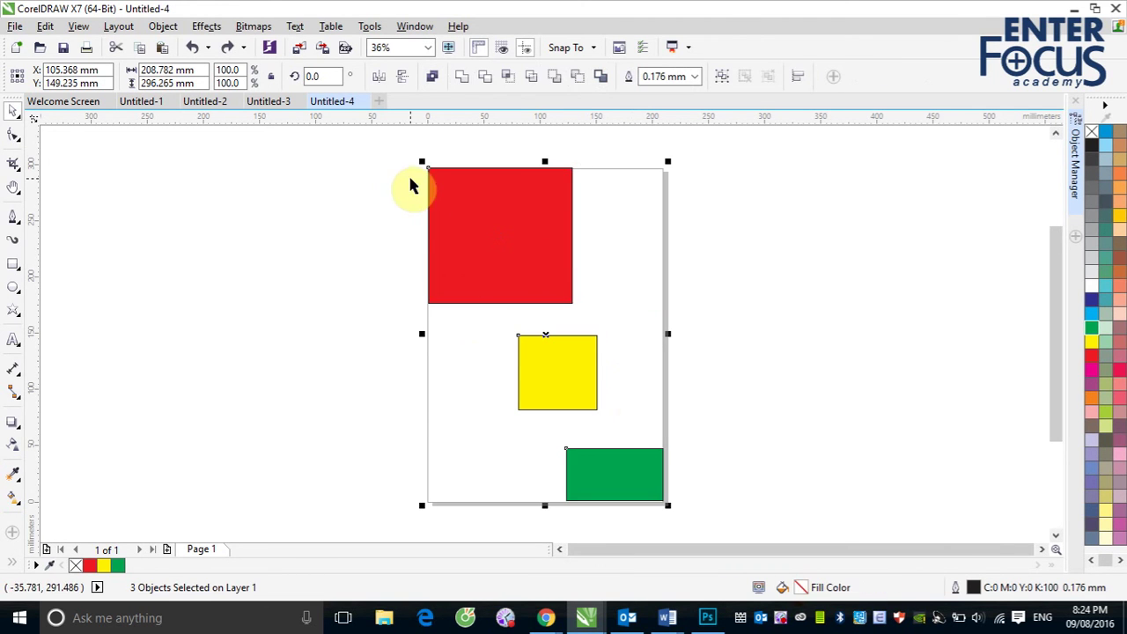
pyautogui.click(388, 164)
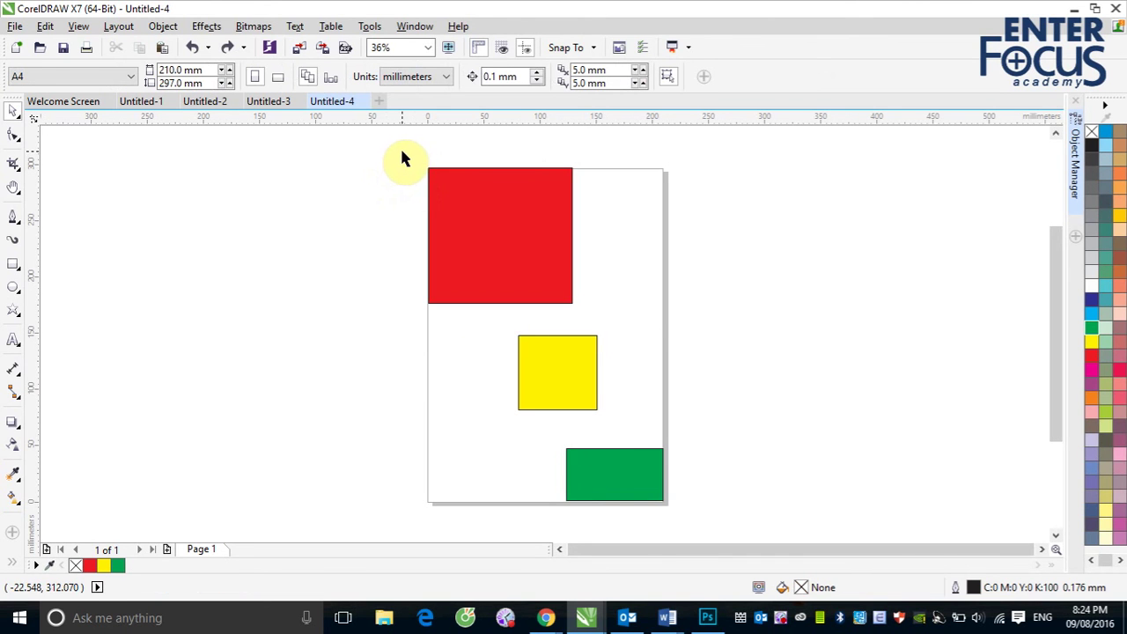
pyautogui.moveTo(404, 152); pyautogui.dragTo(676, 510)
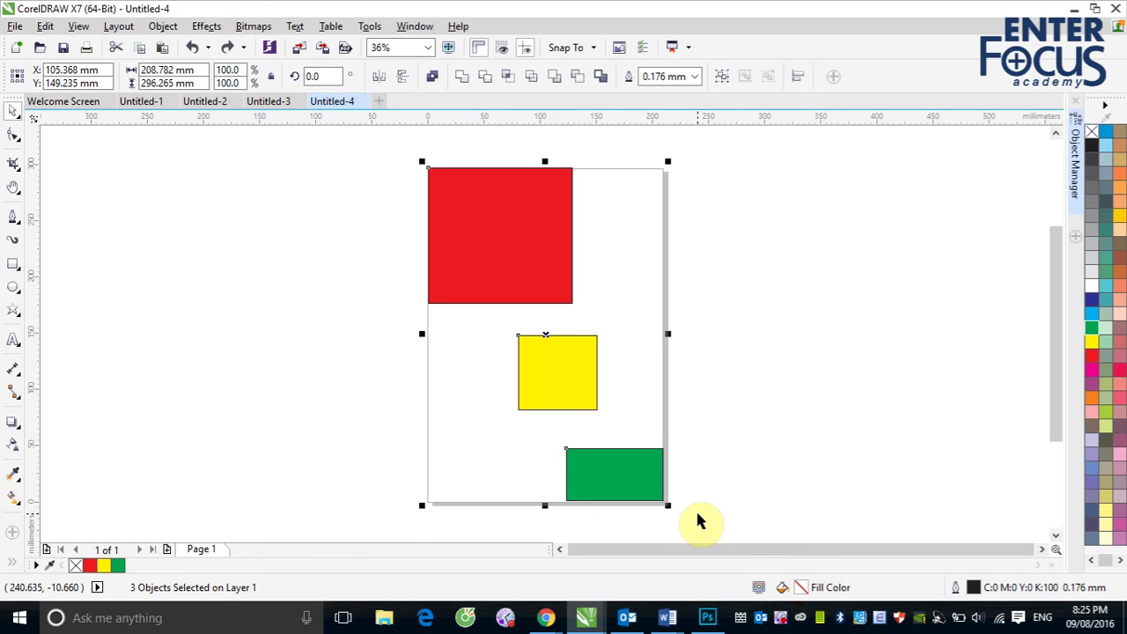
pyautogui.click(777, 352)
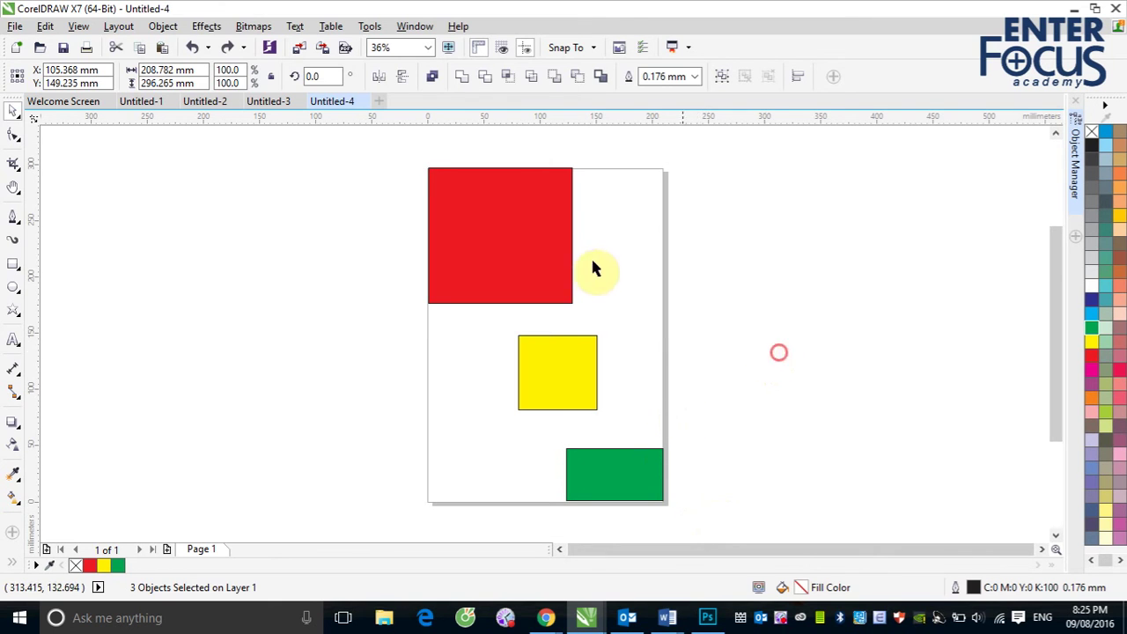
# Align the left edges of the red and yellow rectangles to the green one, and undo the alignment
pyautogui.click(531, 274)
pyautogui.keyDown('shift'); pyautogui.click(558, 380); pyautogui.keyUp('shift')
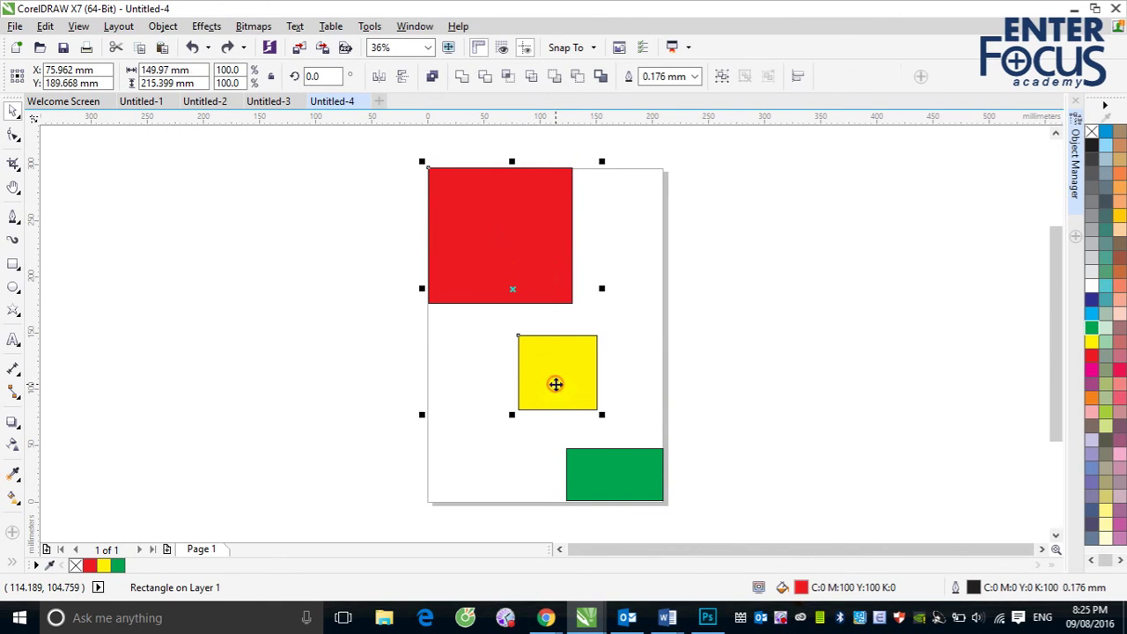
pyautogui.keyDown('shift'); pyautogui.click(596, 475); pyautogui.keyUp('shift')
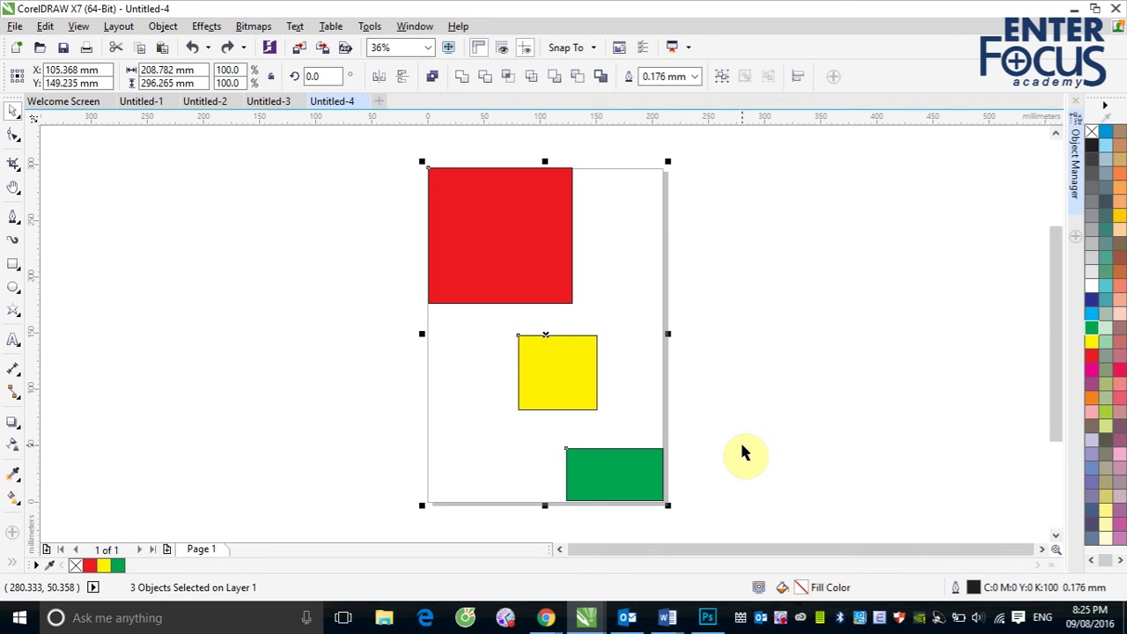
pyautogui.press('l')
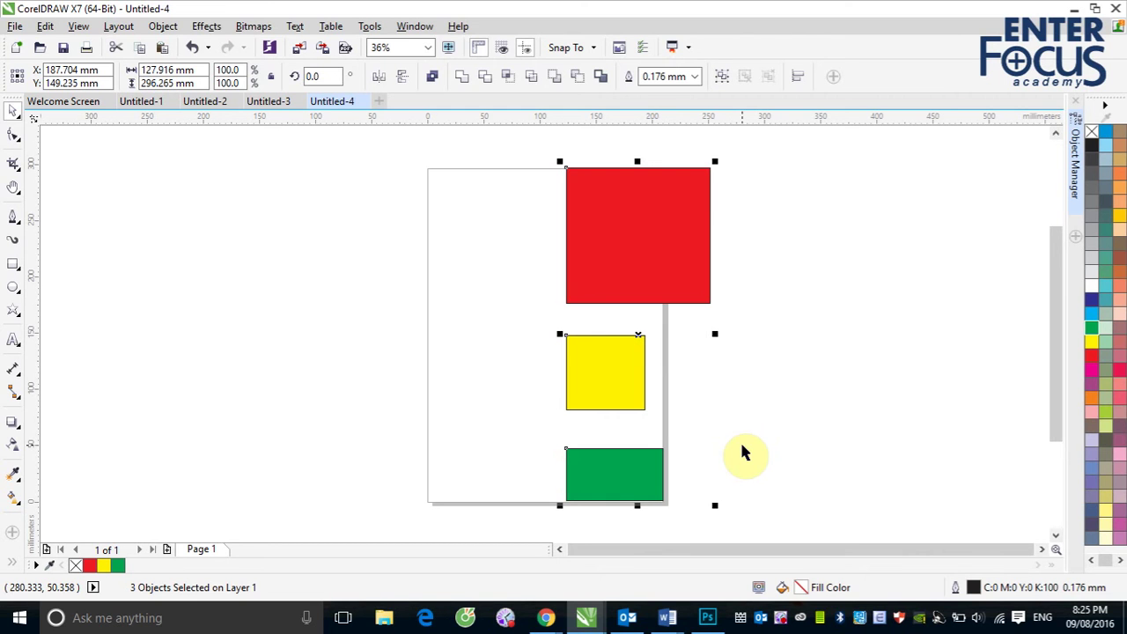
pyautogui.hotkey('ctrl', 'z')
pyautogui.click(736, 387)
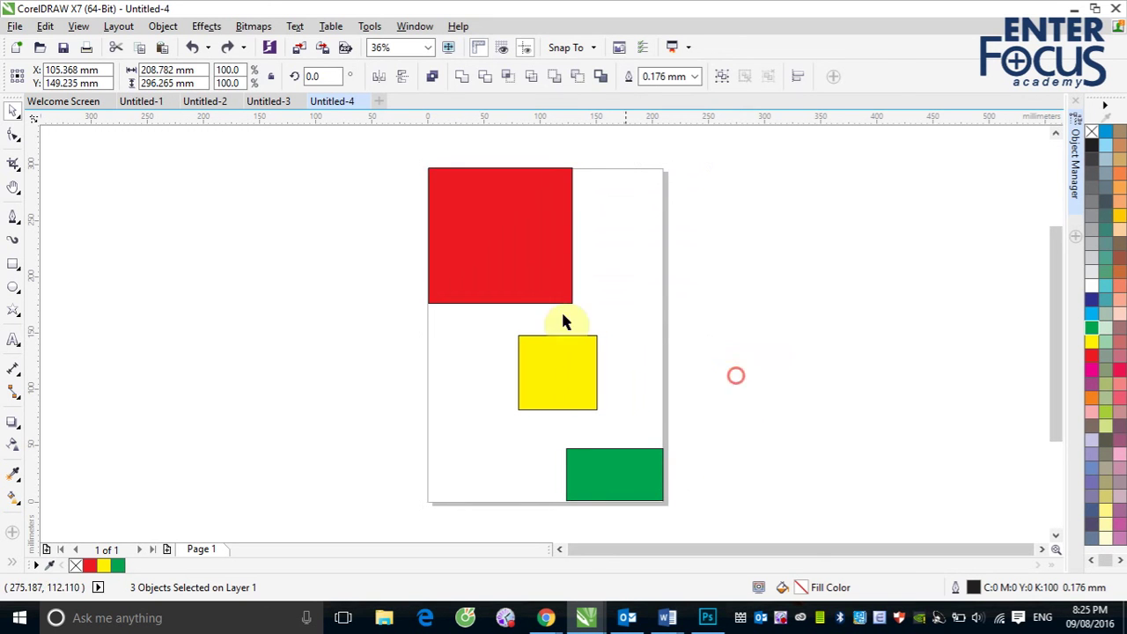
# Align the left edges of the red and green rectangles to the yellow one
pyautogui.click(529, 277)
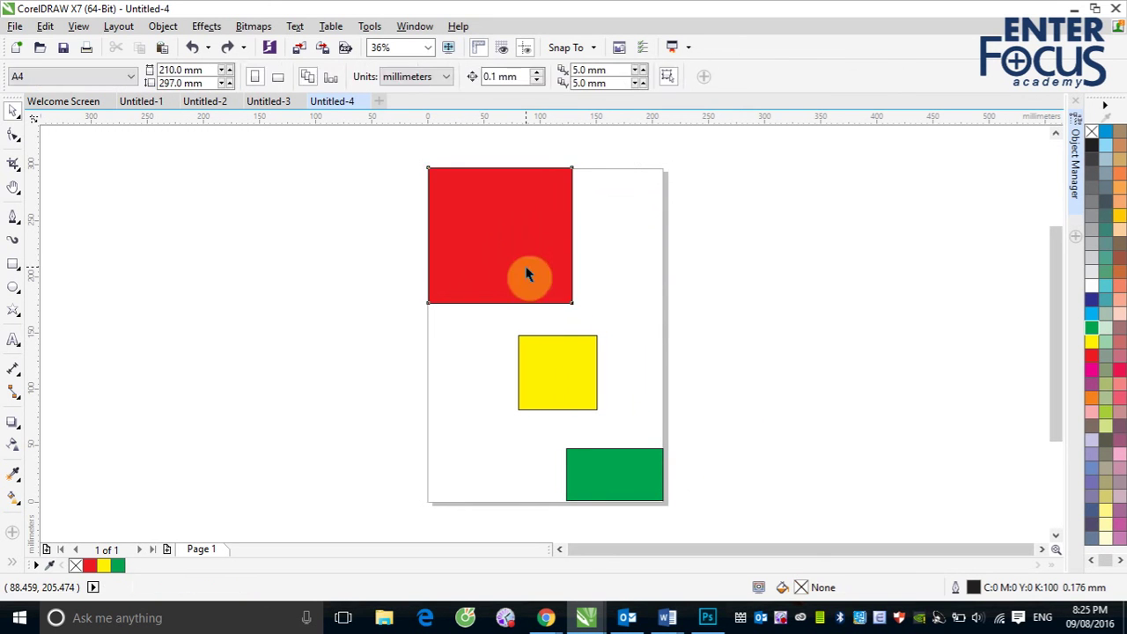
pyautogui.keyDown('shift'); pyautogui.click(636, 473); pyautogui.keyUp('shift')
pyautogui.keyDown('shift'); pyautogui.click(556, 389); pyautogui.keyUp('shift')
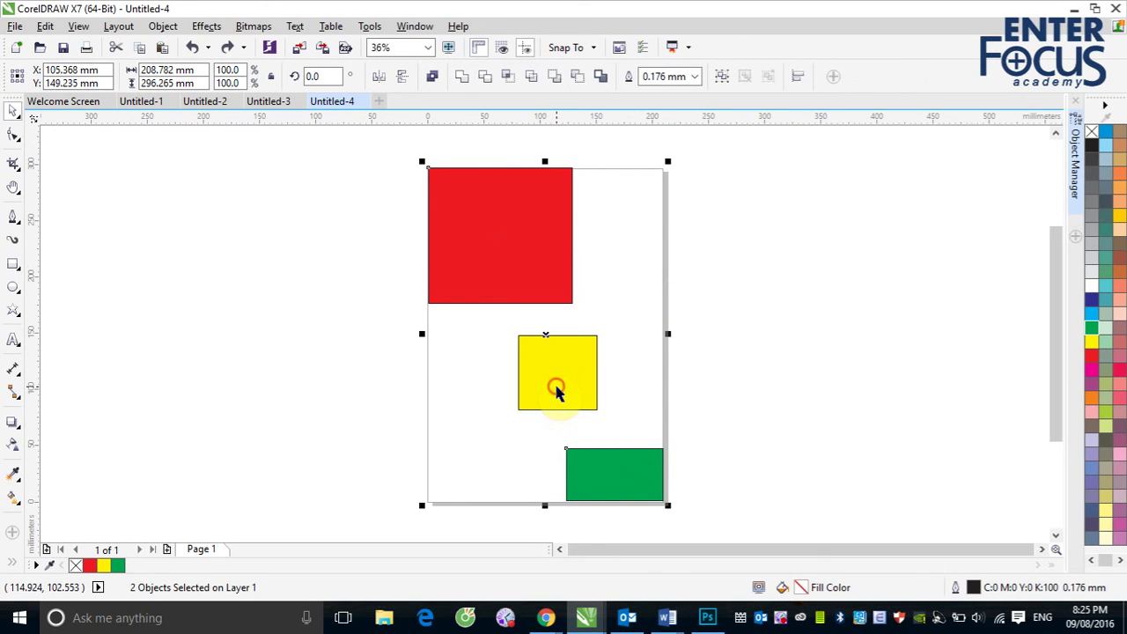
pyautogui.press('l')
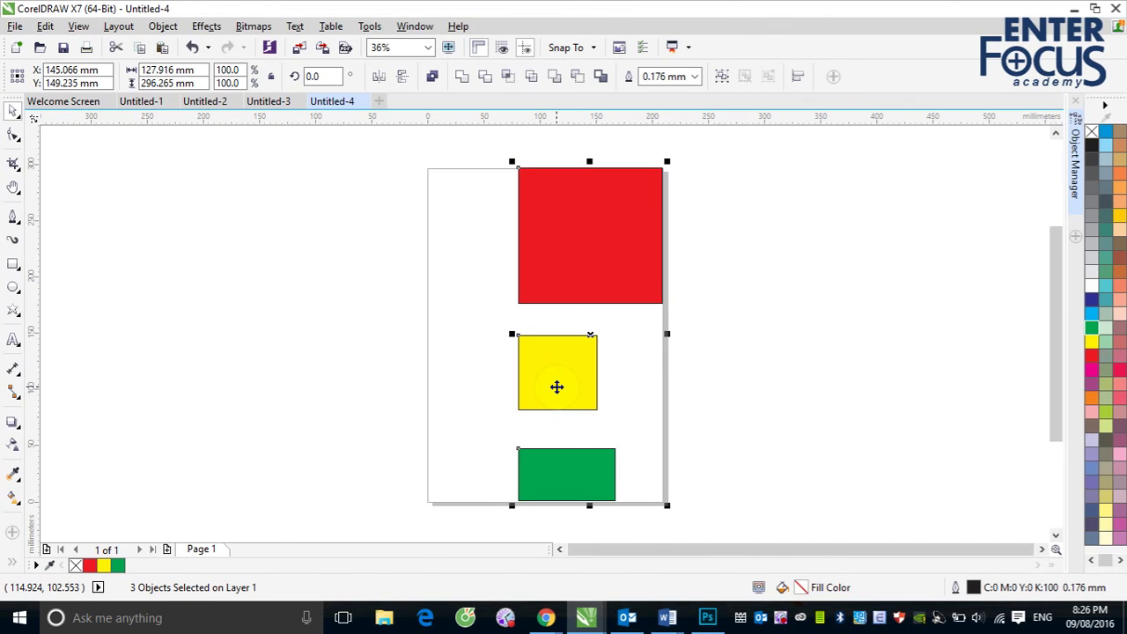
pyautogui.click(774, 310)
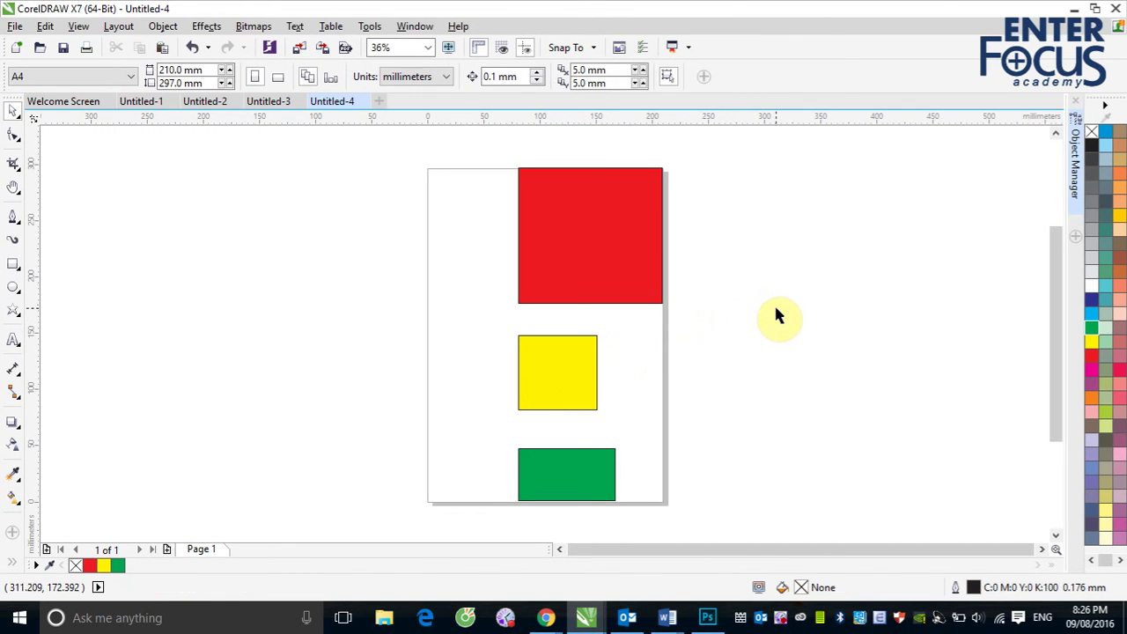
# Center the red rectangle on the page in both directions
pyautogui.click(163, 25)
pyautogui.moveTo(243, 220)
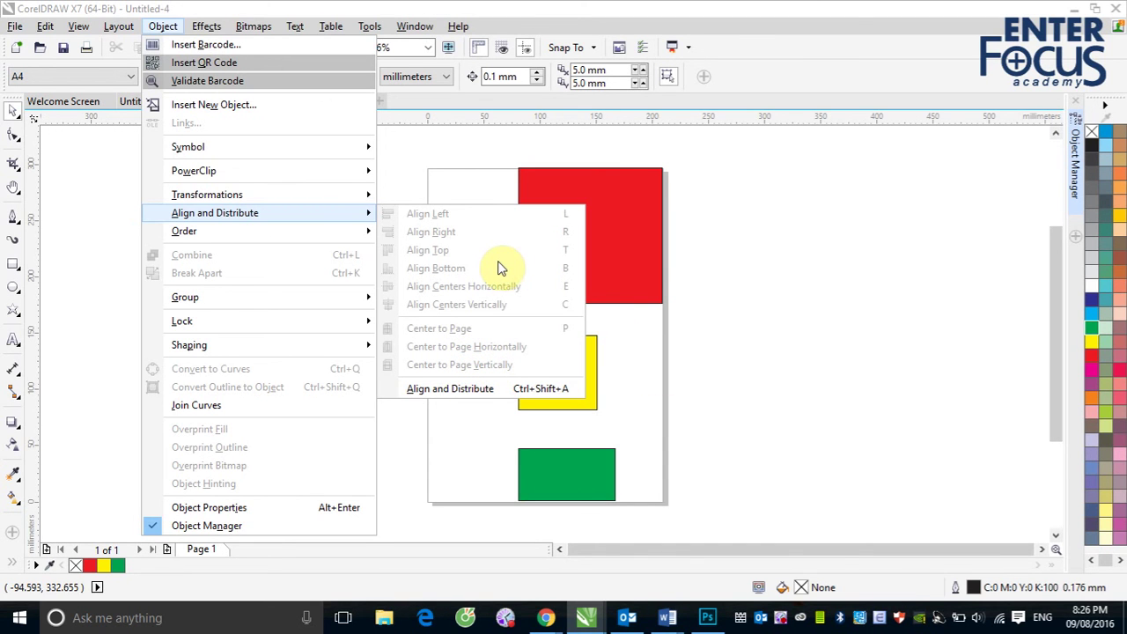
pyautogui.click(611, 269)
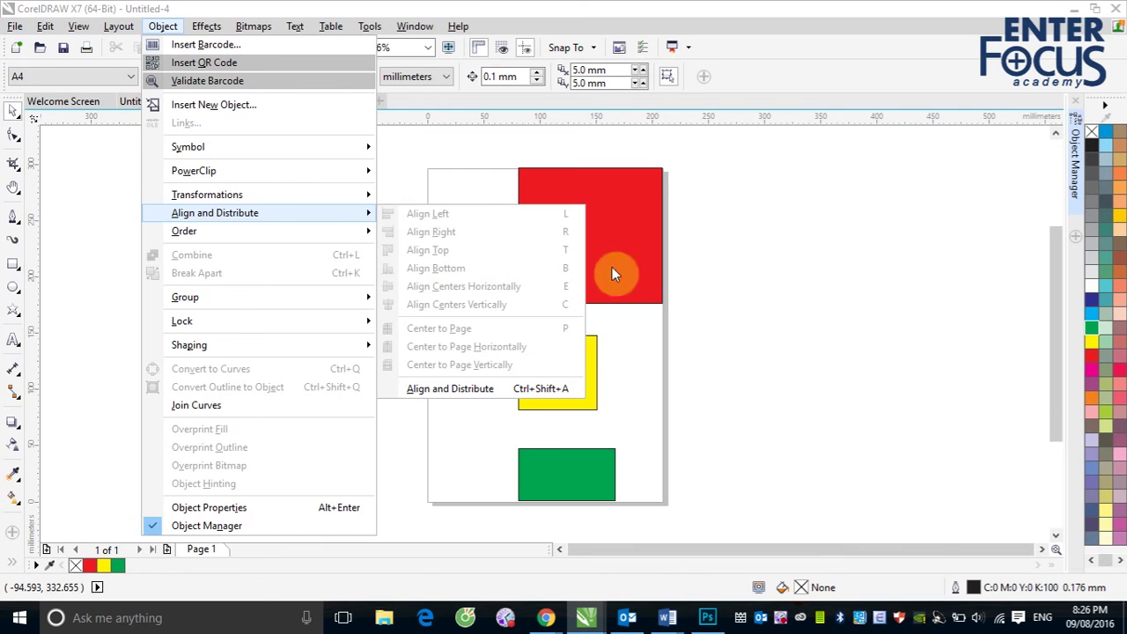
pyautogui.click(578, 269)
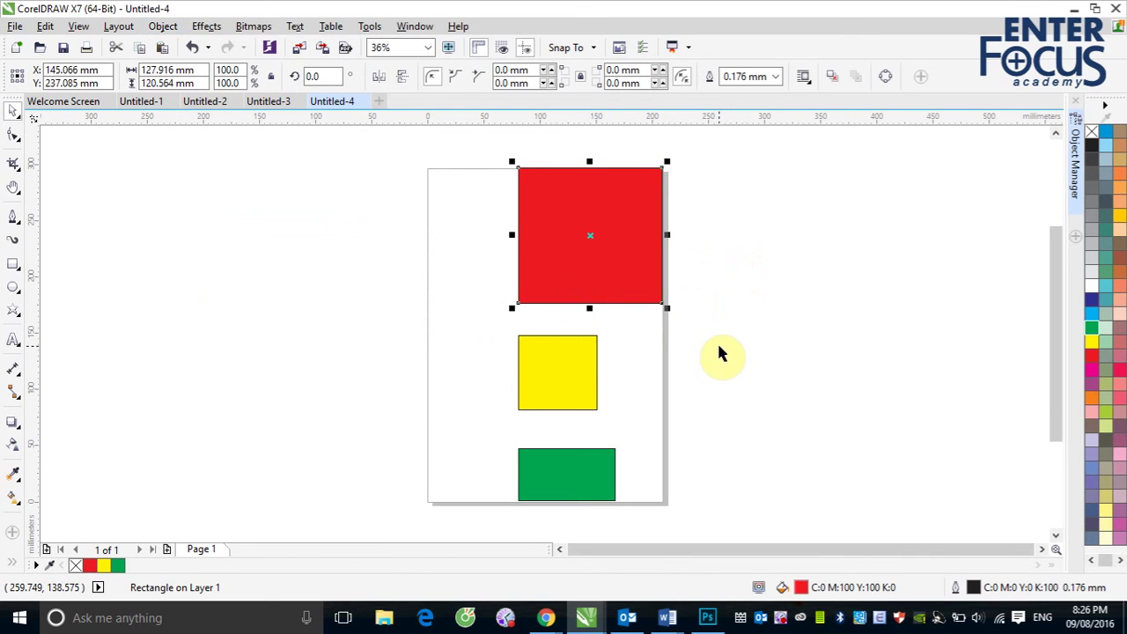
pyautogui.click(162, 26)
pyautogui.moveTo(236, 239)
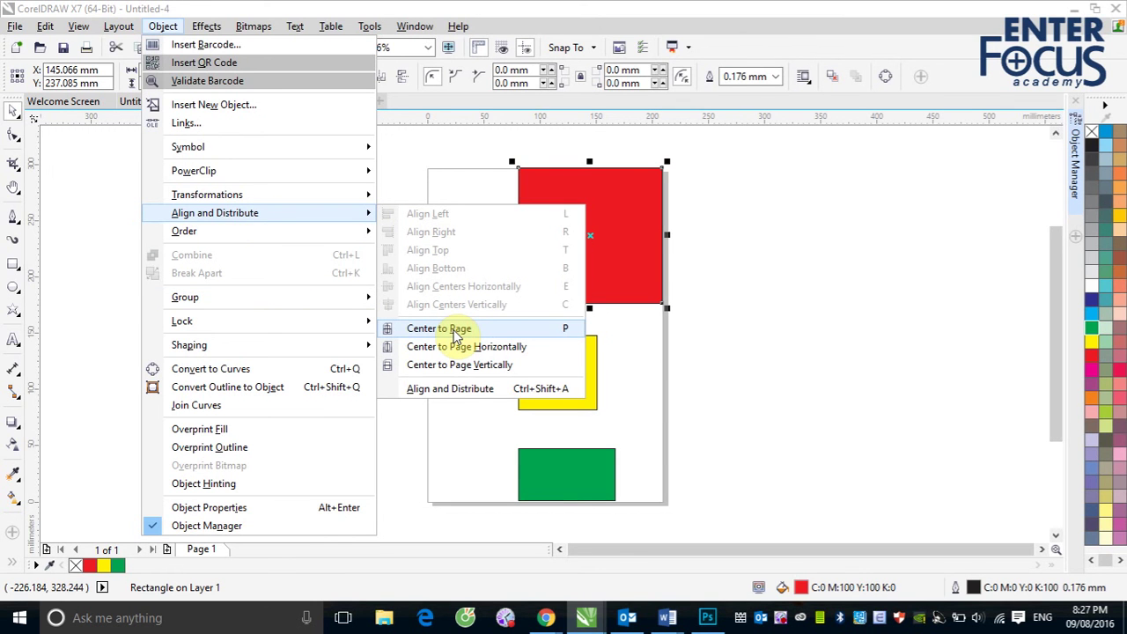
pyautogui.click(439, 329)
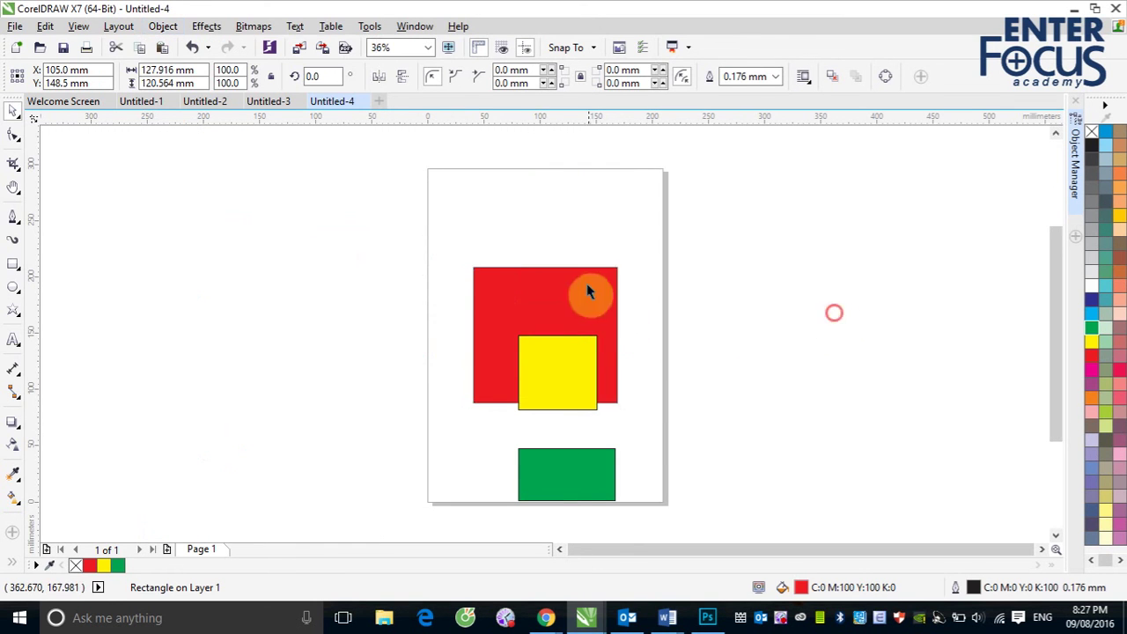
# Move the red rectangle off the page to about X 399 mm, Y 273 mm, and center it on the page again
pyautogui.moveTo(828, 204); pyautogui.dragTo(889, 162)
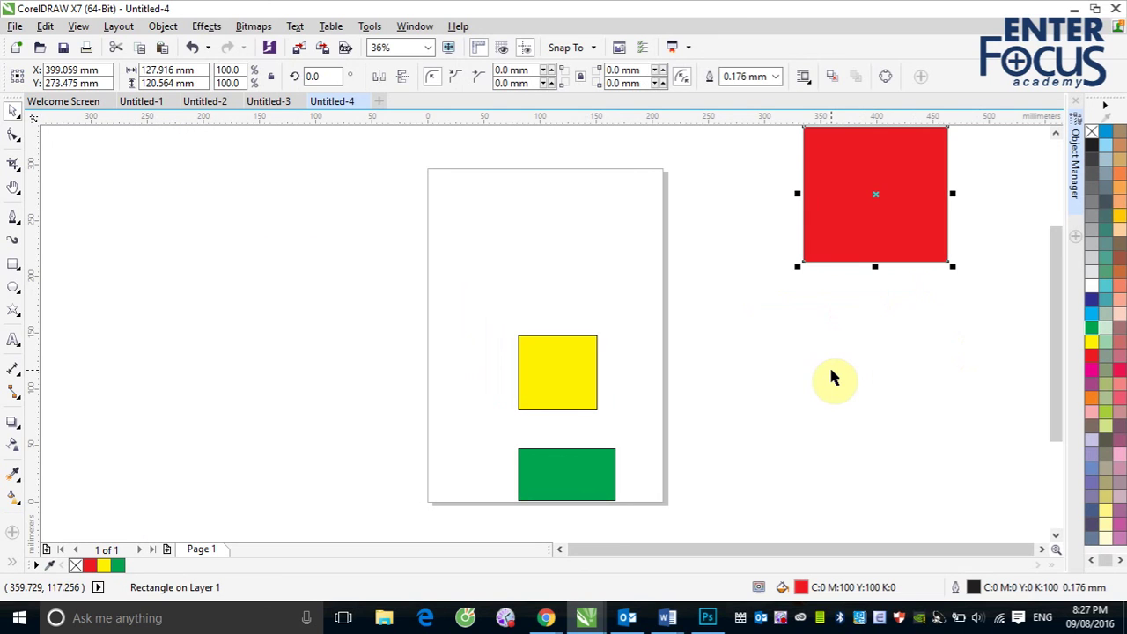
pyautogui.press('p')
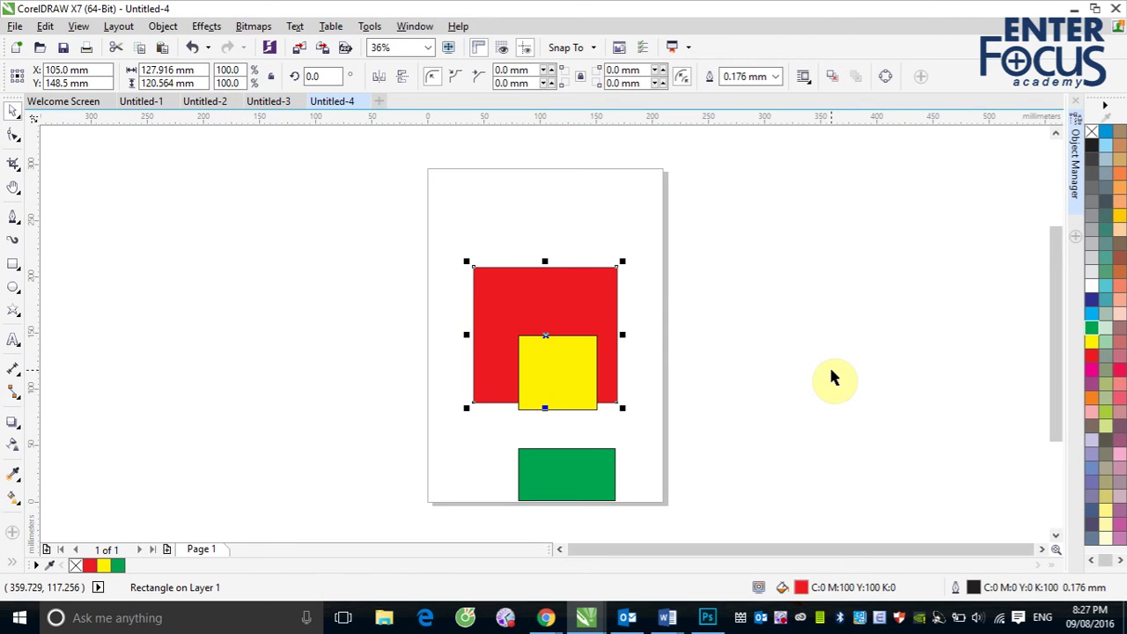
pyautogui.click(163, 27)
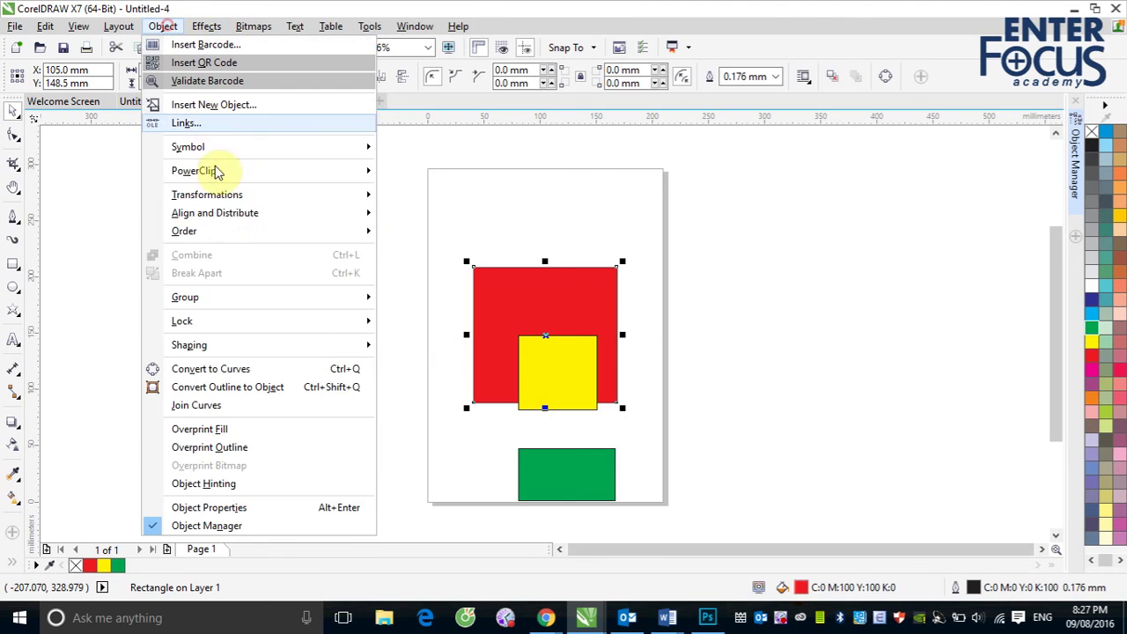
pyautogui.moveTo(239, 213)
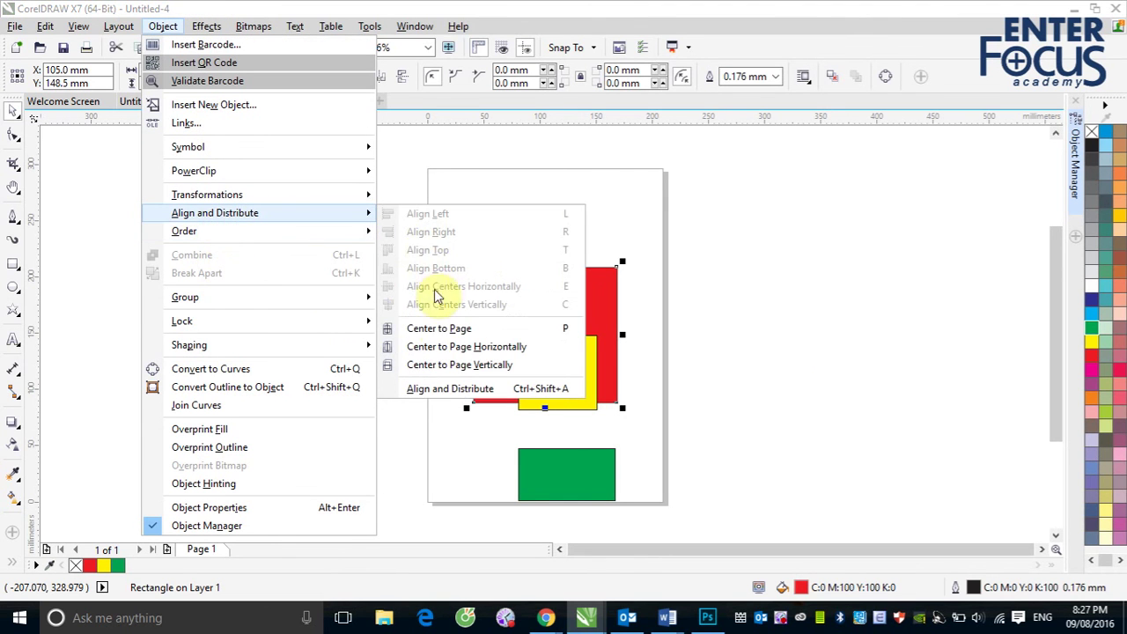
pyautogui.click(904, 333)
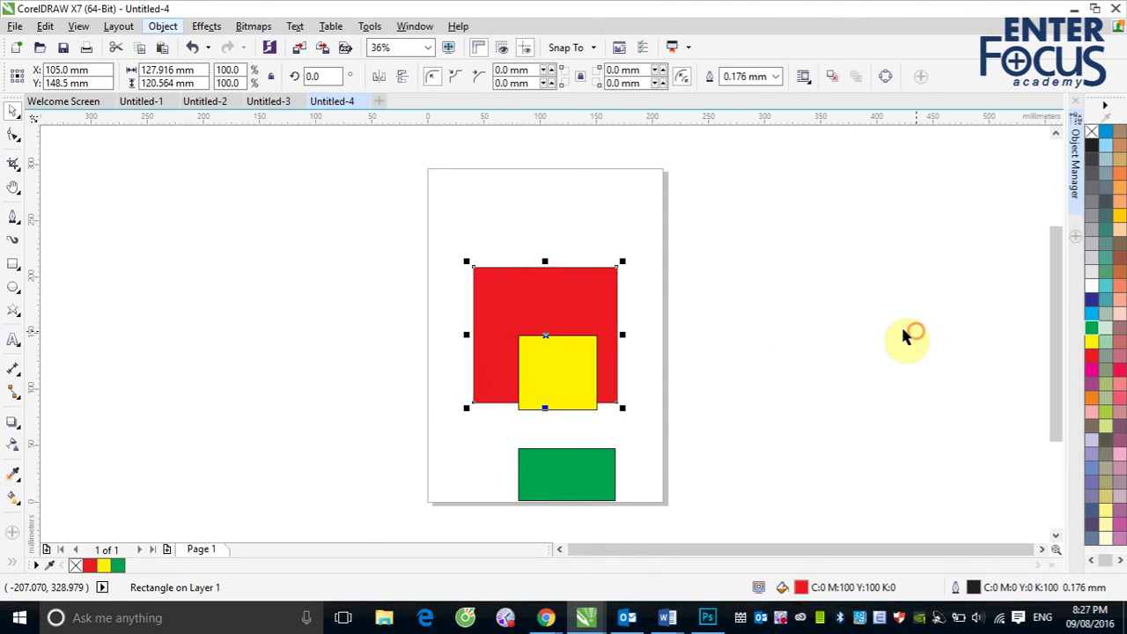
# Move the red rectangle off the page to about X 334 mm, Y 283 mm, and center it to the page horizontally only
pyautogui.moveTo(523, 309); pyautogui.dragTo(793, 164)
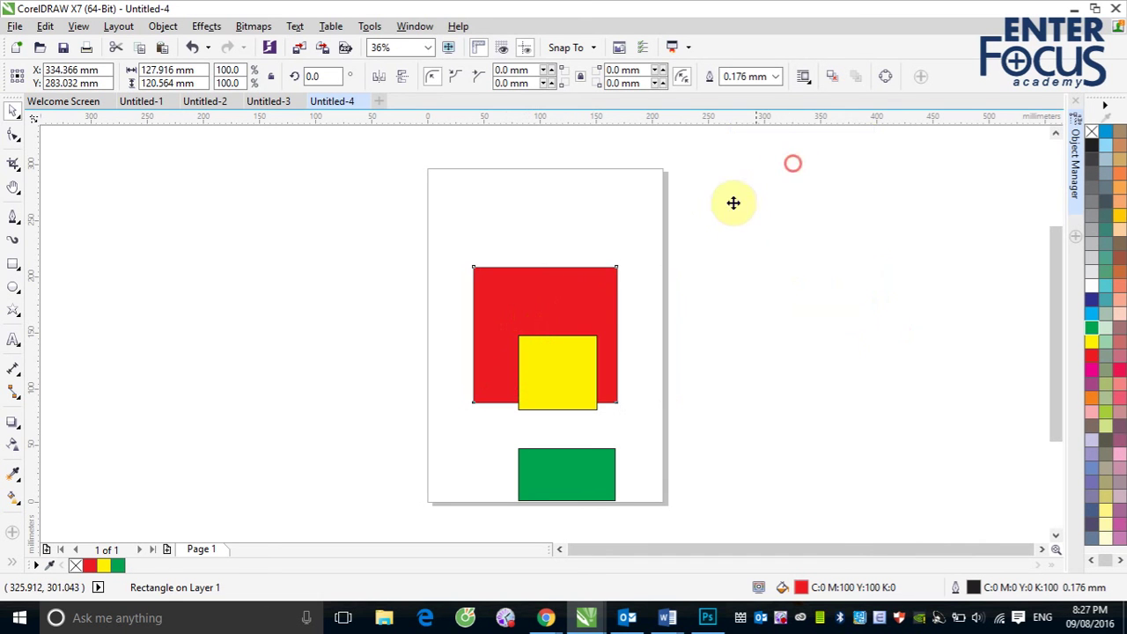
pyautogui.click(163, 26)
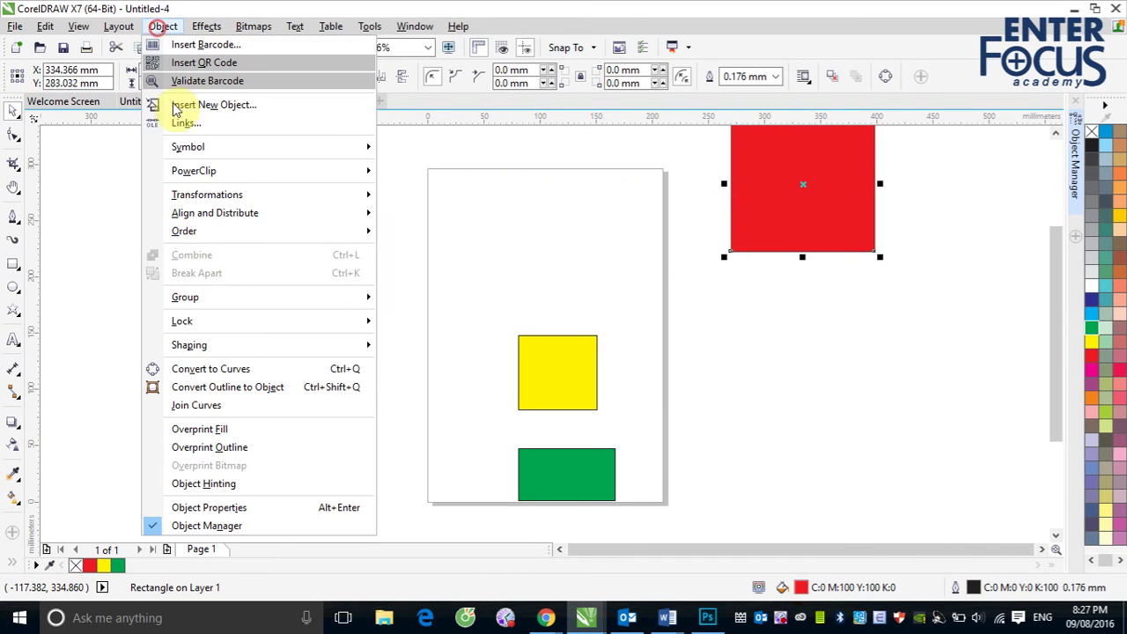
pyautogui.moveTo(264, 214)
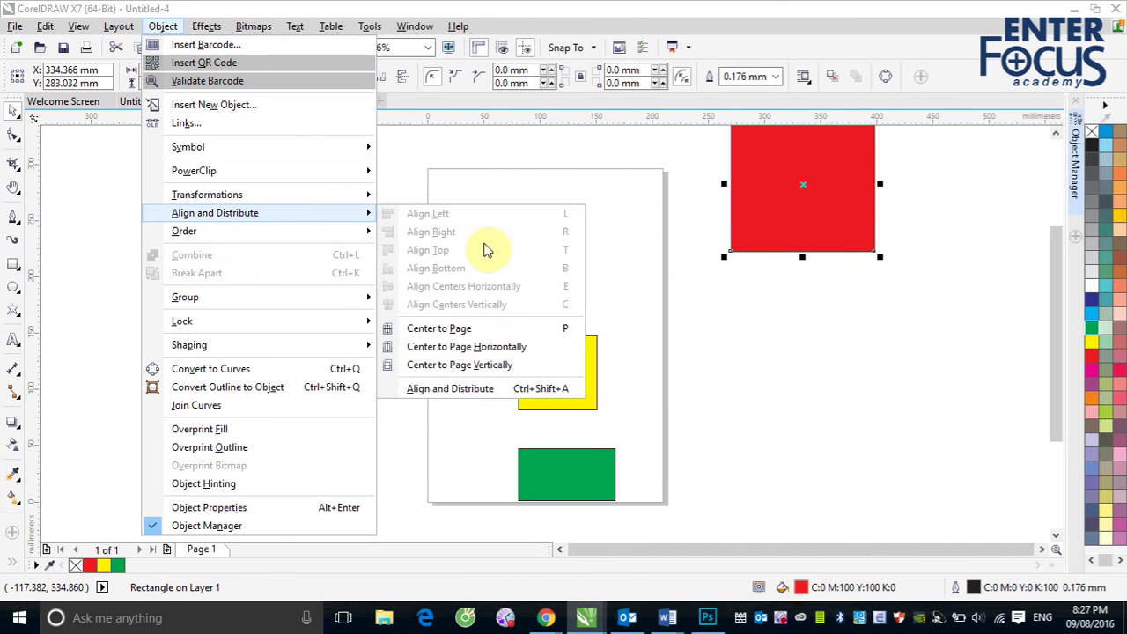
pyautogui.click(475, 346)
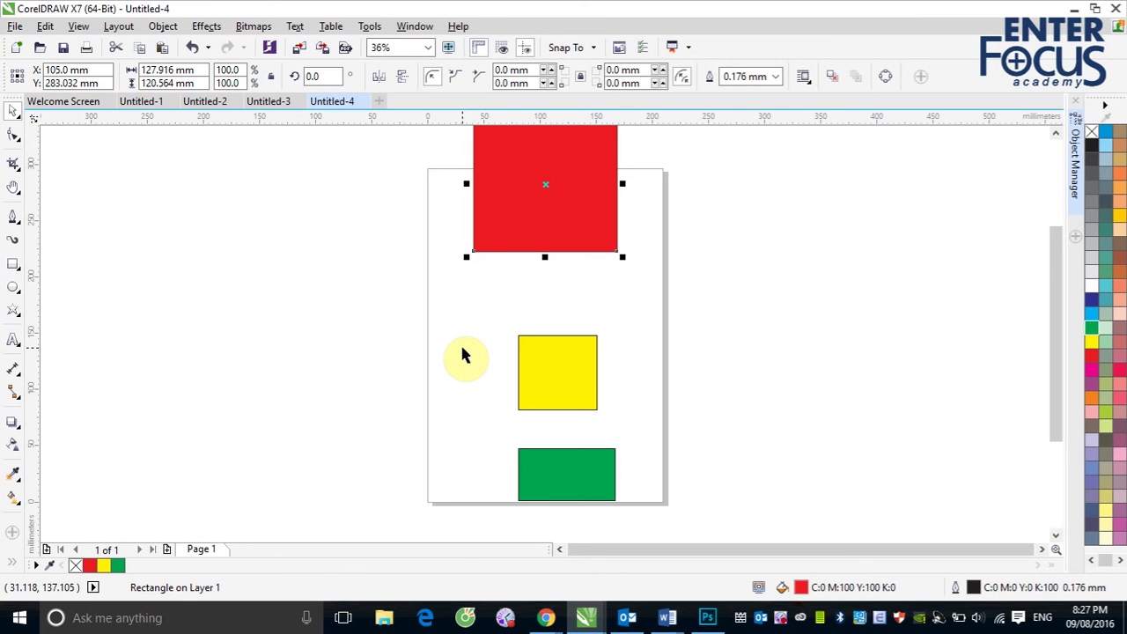
# Center the red rectangle to the page vertically
pyautogui.click(163, 26)
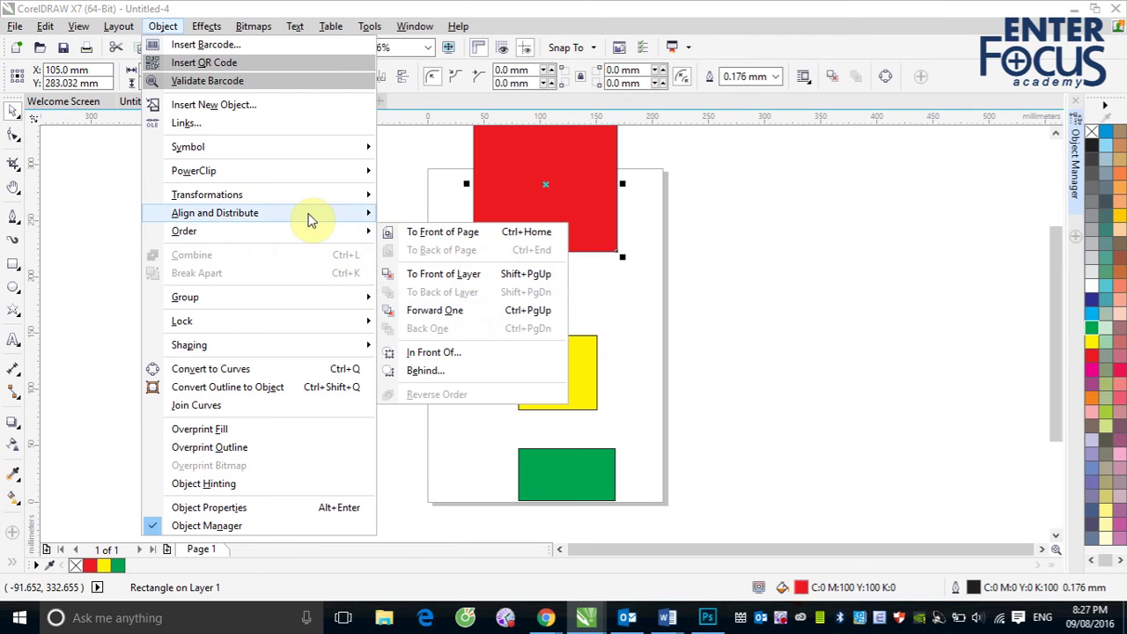
pyautogui.moveTo(370, 220)
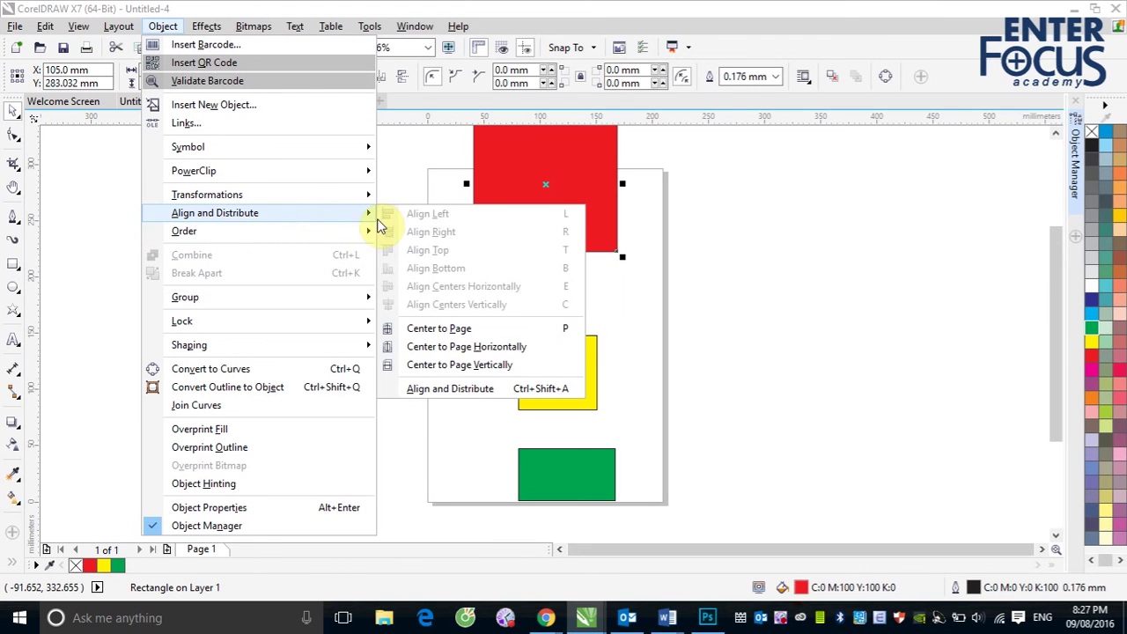
pyautogui.click(446, 365)
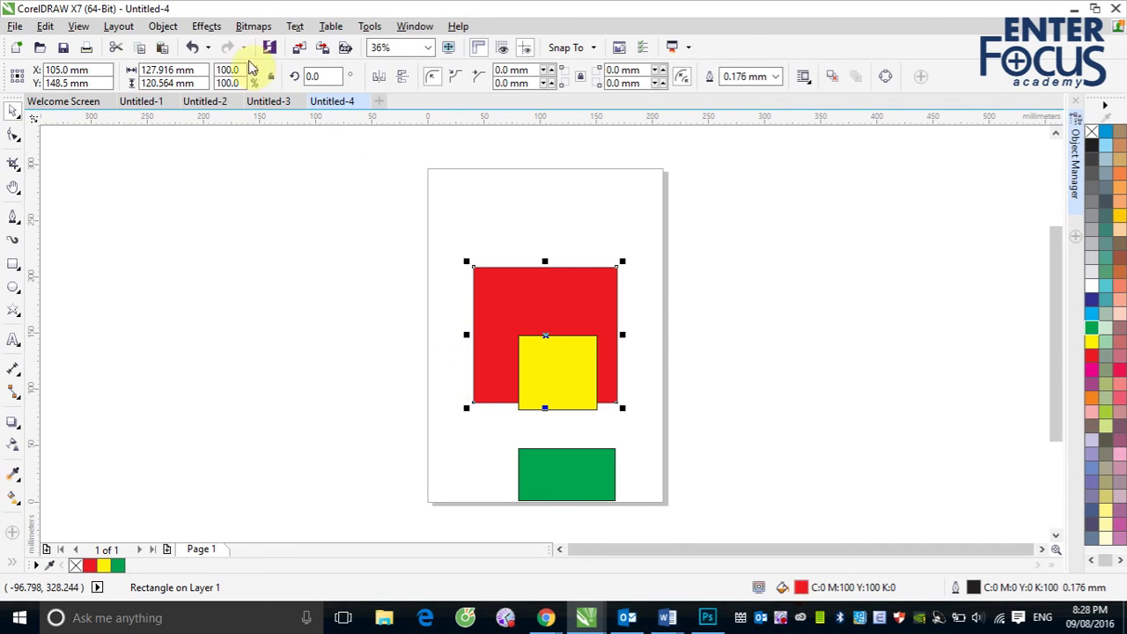
pyautogui.click(163, 26)
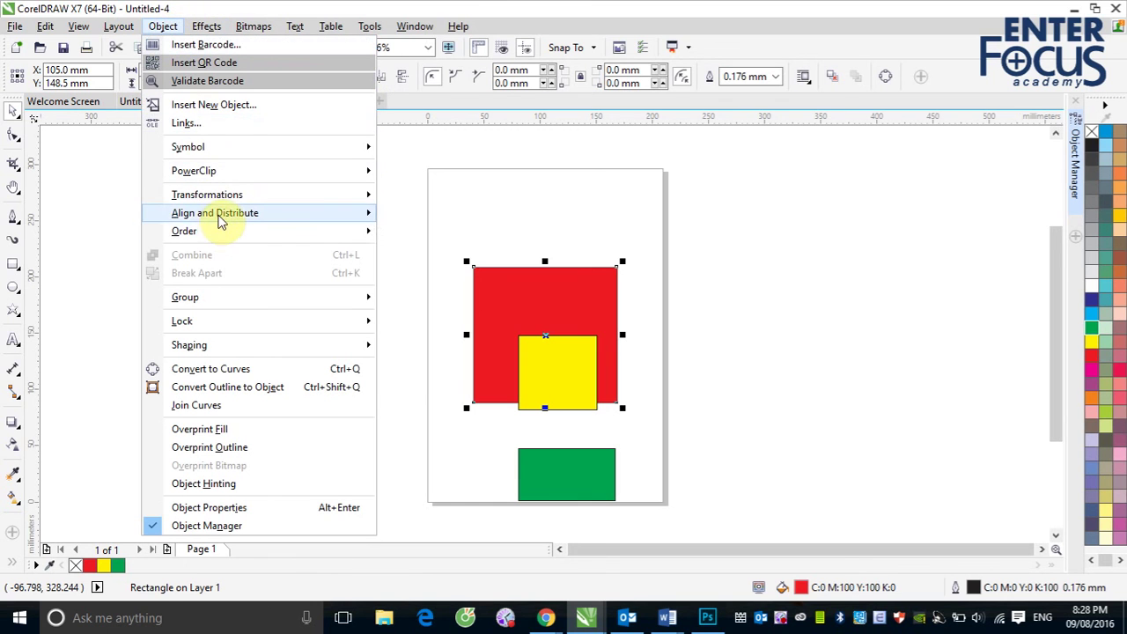
pyautogui.moveTo(187, 220)
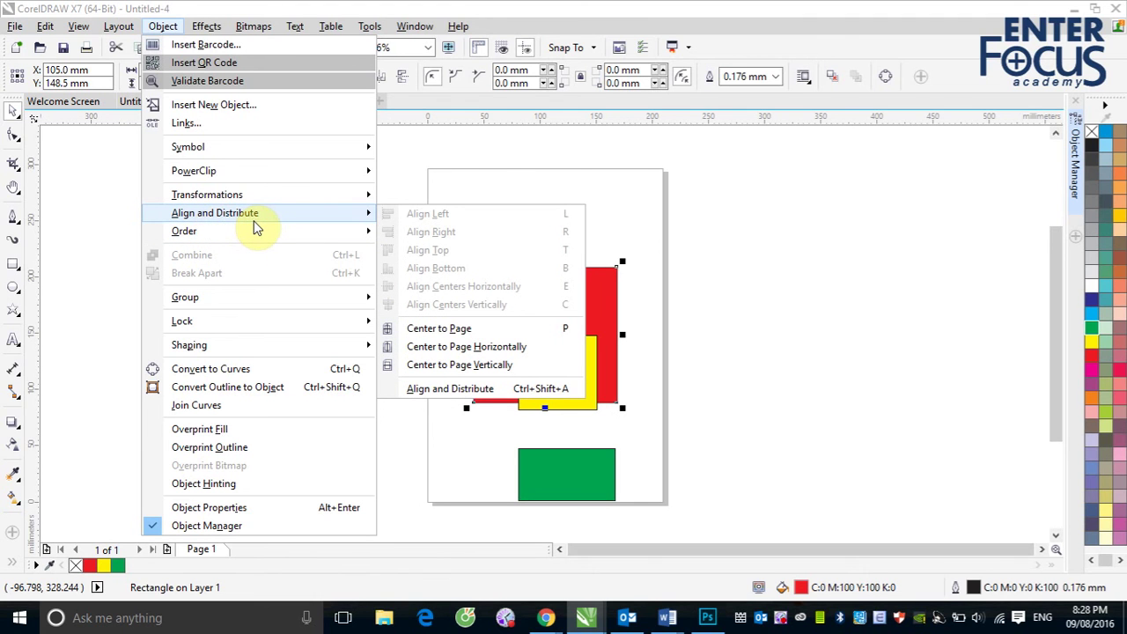
pyautogui.moveTo(245, 230)
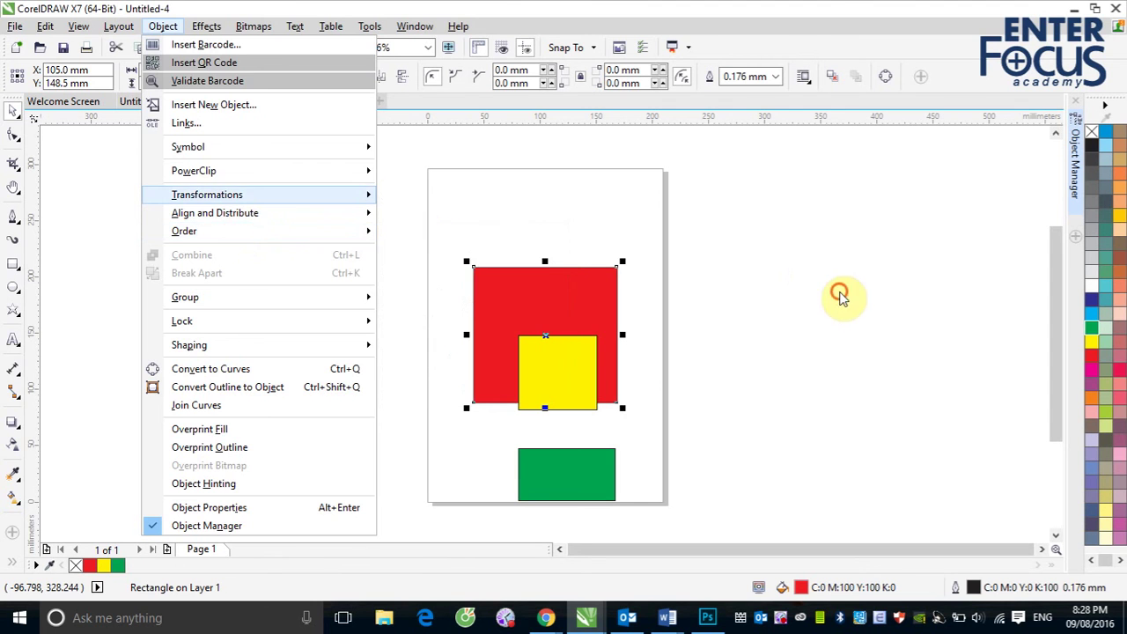
# Place the red rectangle beyond the page's left edge, shrunk to about 58 × 55 mm, and the green one beyond the right edge
pyautogui.click(583, 299)
pyautogui.moveTo(575, 306); pyautogui.dragTo(373, 203)
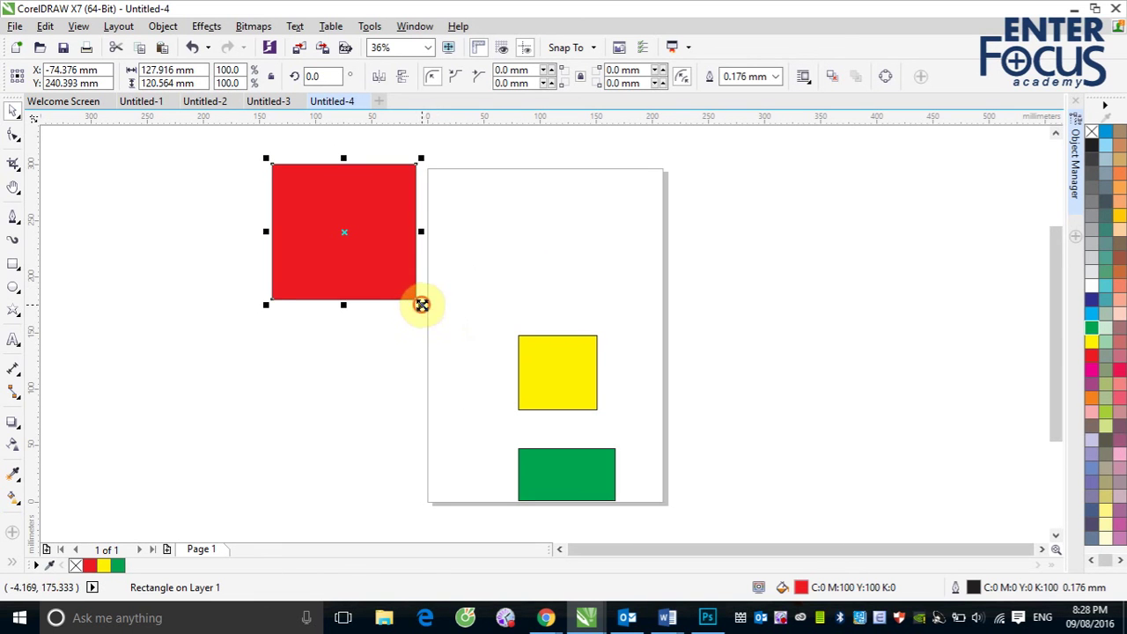
pyautogui.moveTo(421, 306); pyautogui.dragTo(347, 228)
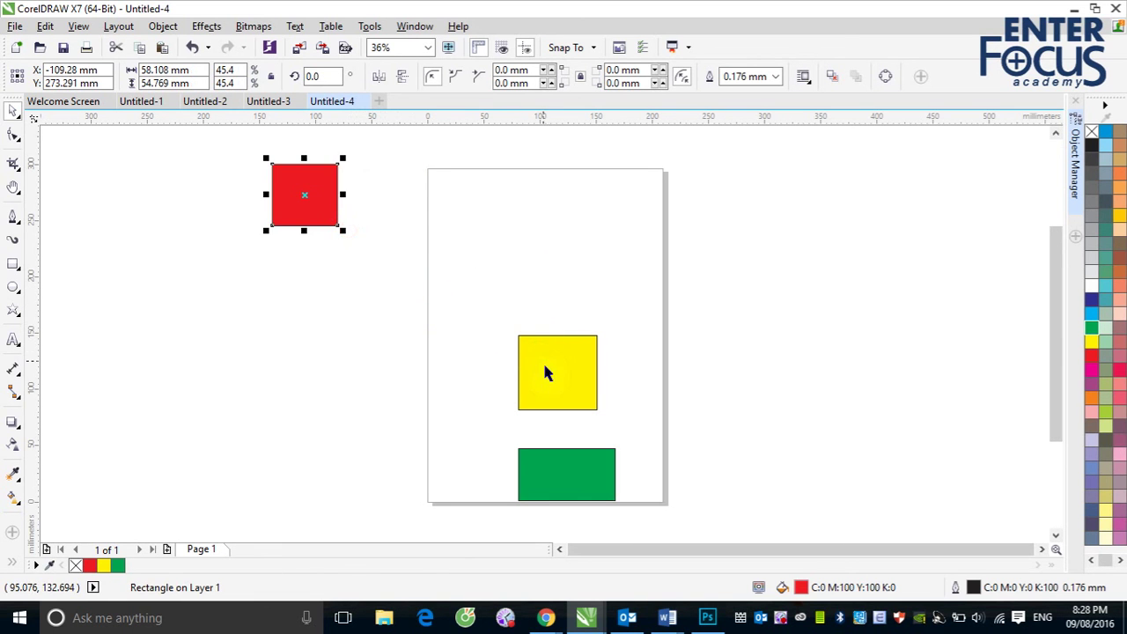
pyautogui.moveTo(591, 478); pyautogui.dragTo(829, 448)
# Select all three rectangles and open the Align and Distribute options for them
pyautogui.moveTo(249, 162); pyautogui.dragTo(916, 484)
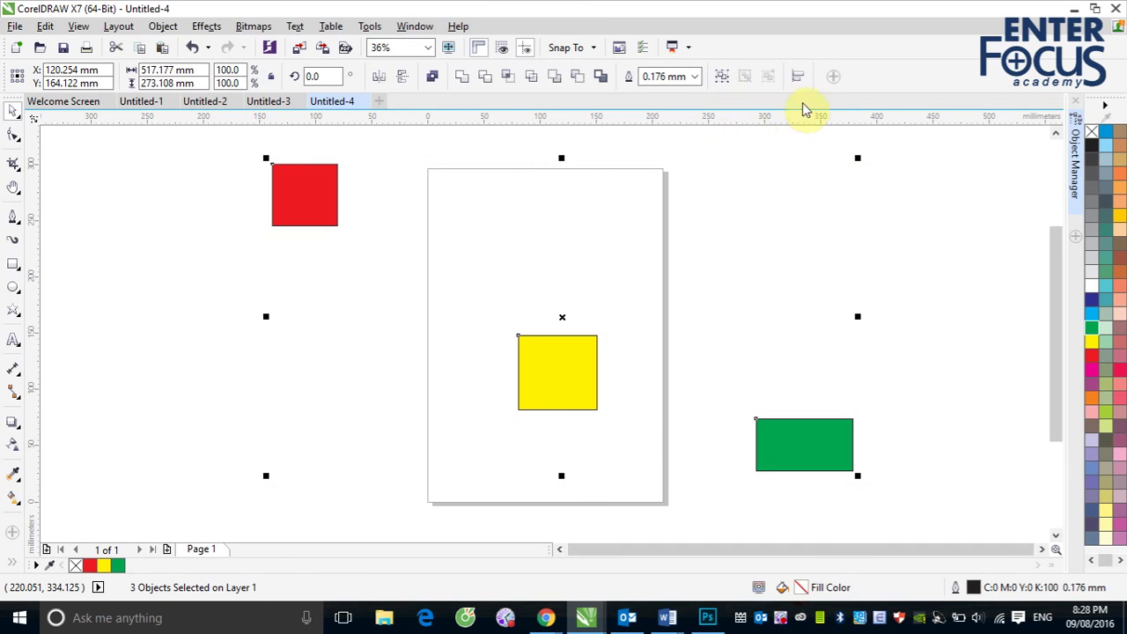
pyautogui.click(162, 26)
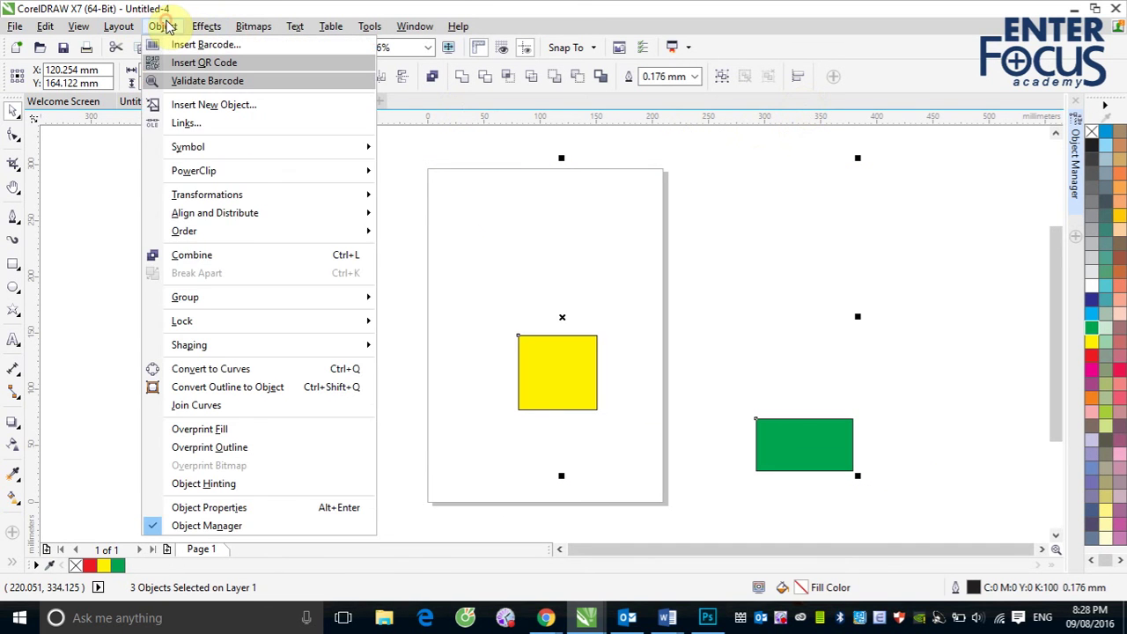
pyautogui.moveTo(252, 217)
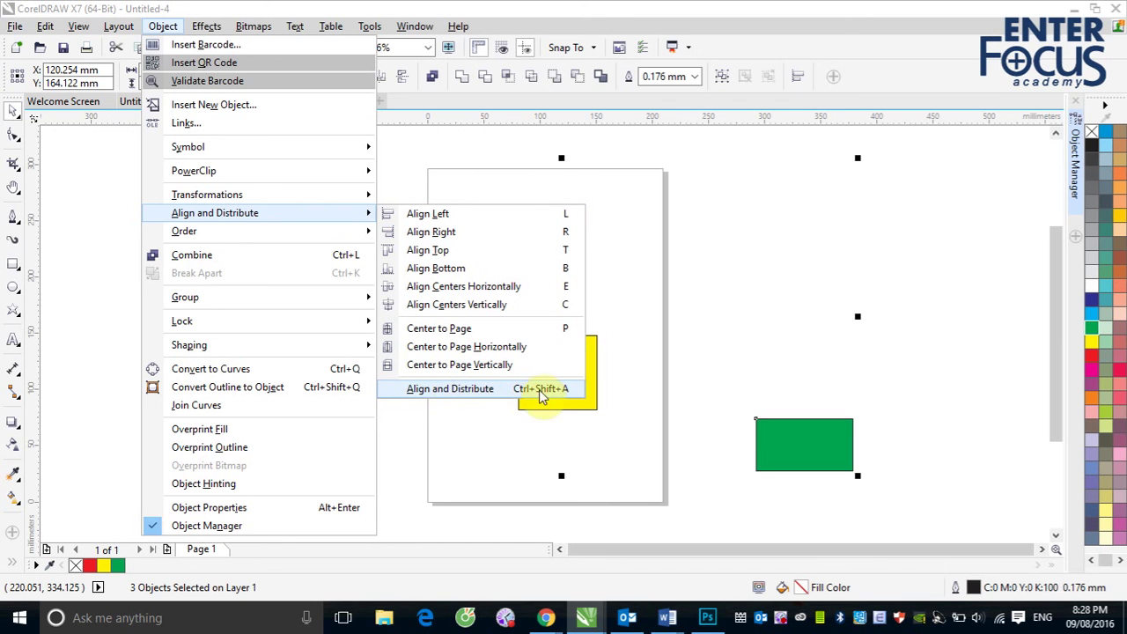
pyautogui.click(800, 79)
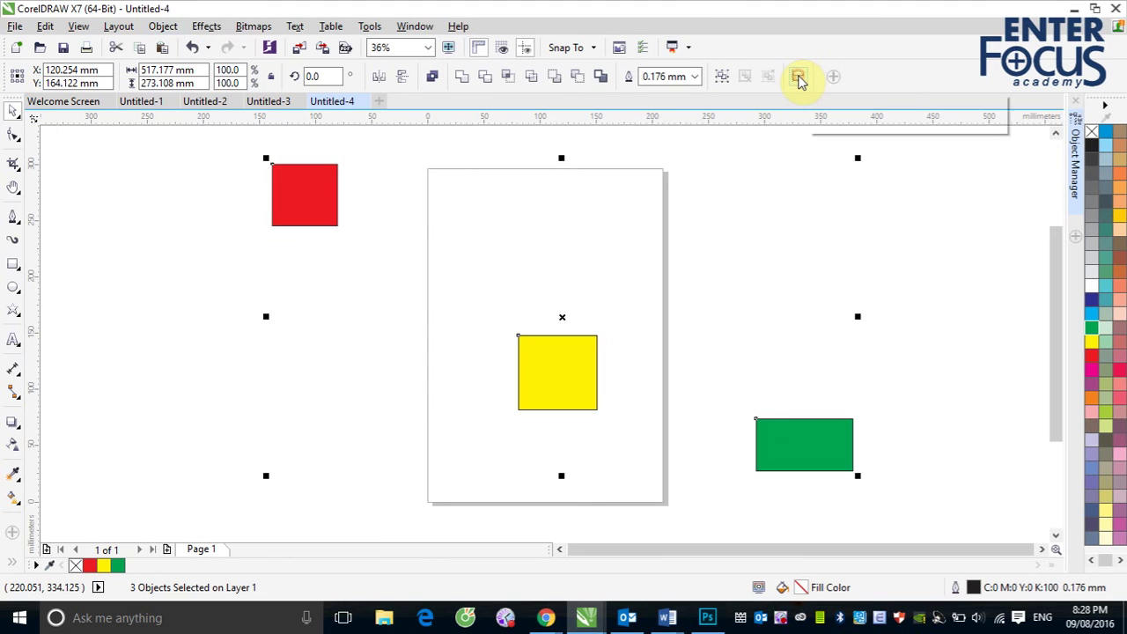
pyautogui.click(799, 79)
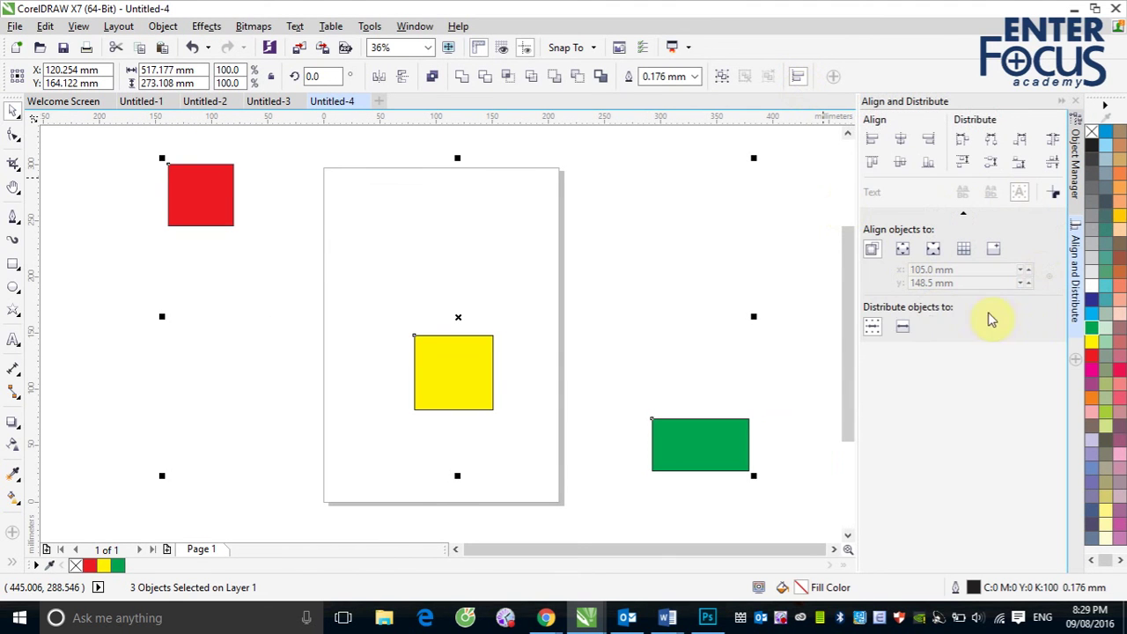
# Turn the Align and Distribute docker off, show the Object Manager, and reopen the alignment options for the selected rectangles
pyautogui.click(1056, 104)
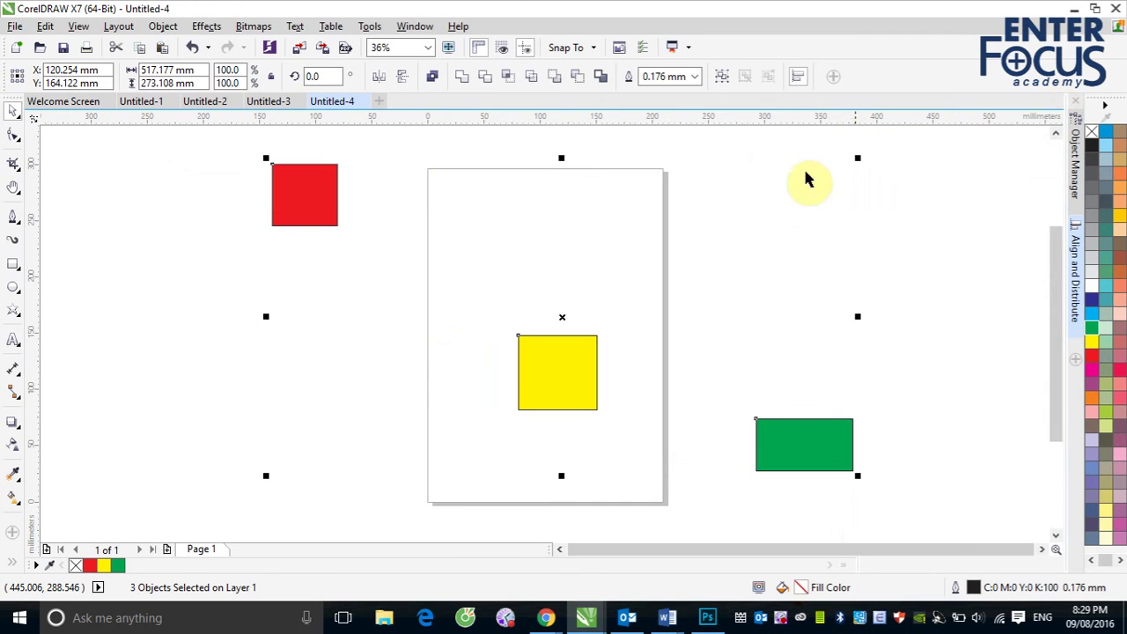
pyautogui.click(174, 30)
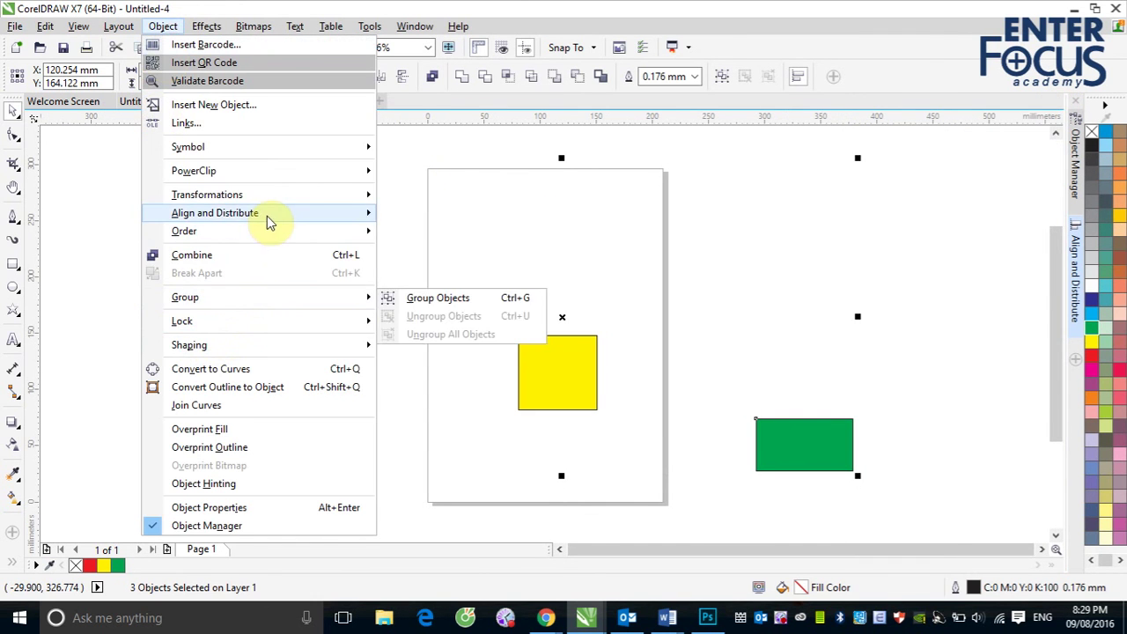
pyautogui.moveTo(309, 216)
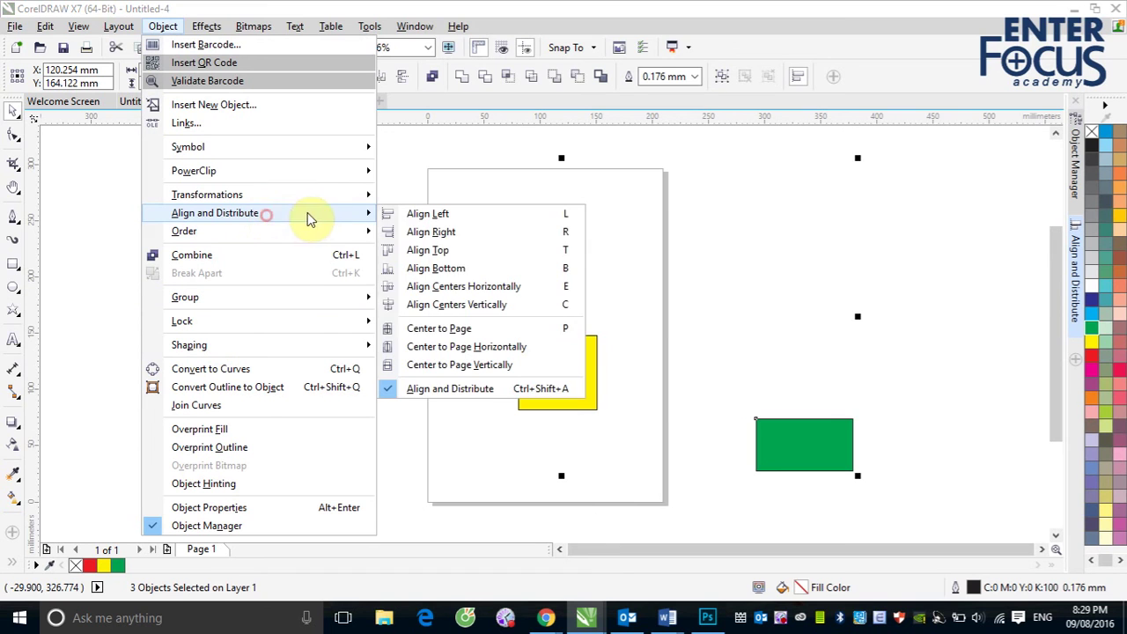
pyautogui.click(447, 392)
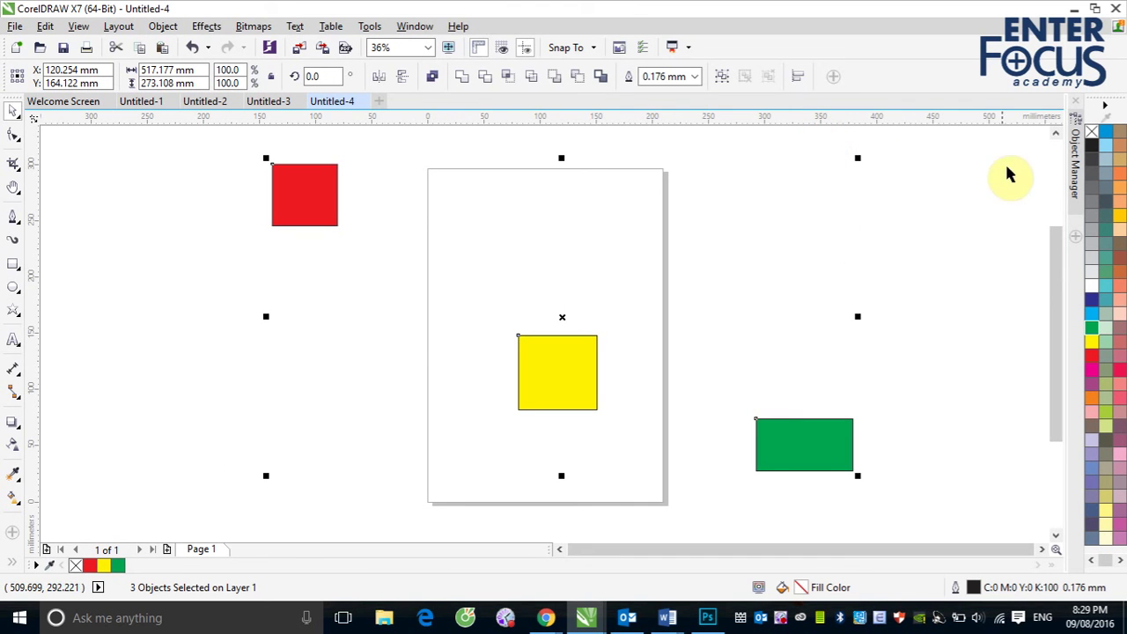
pyautogui.click(1074, 154)
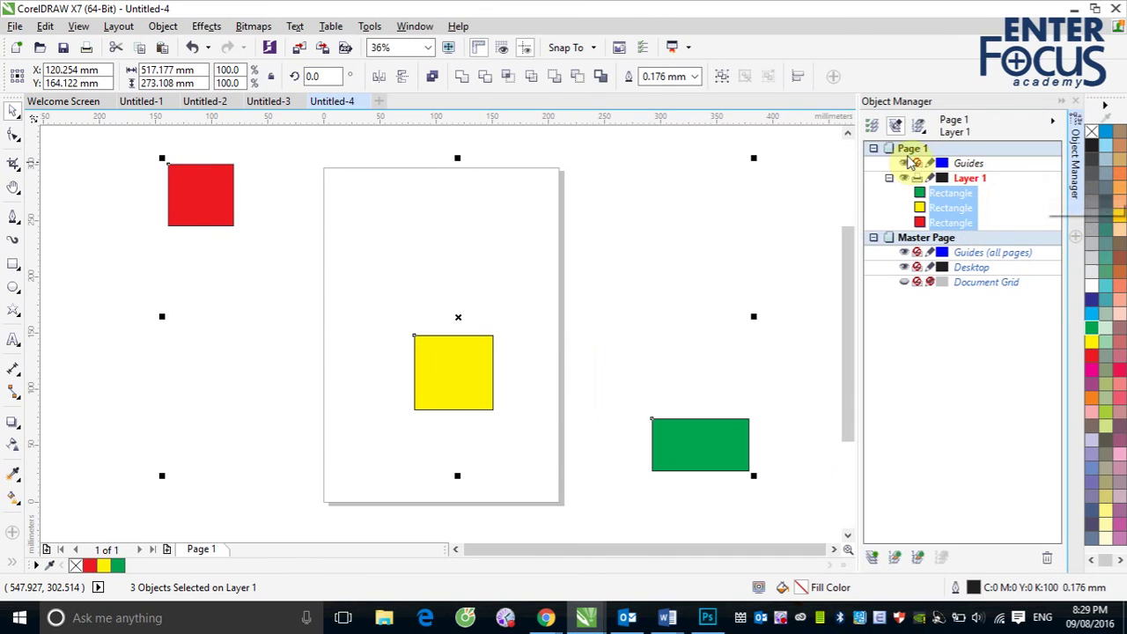
pyautogui.click(797, 76)
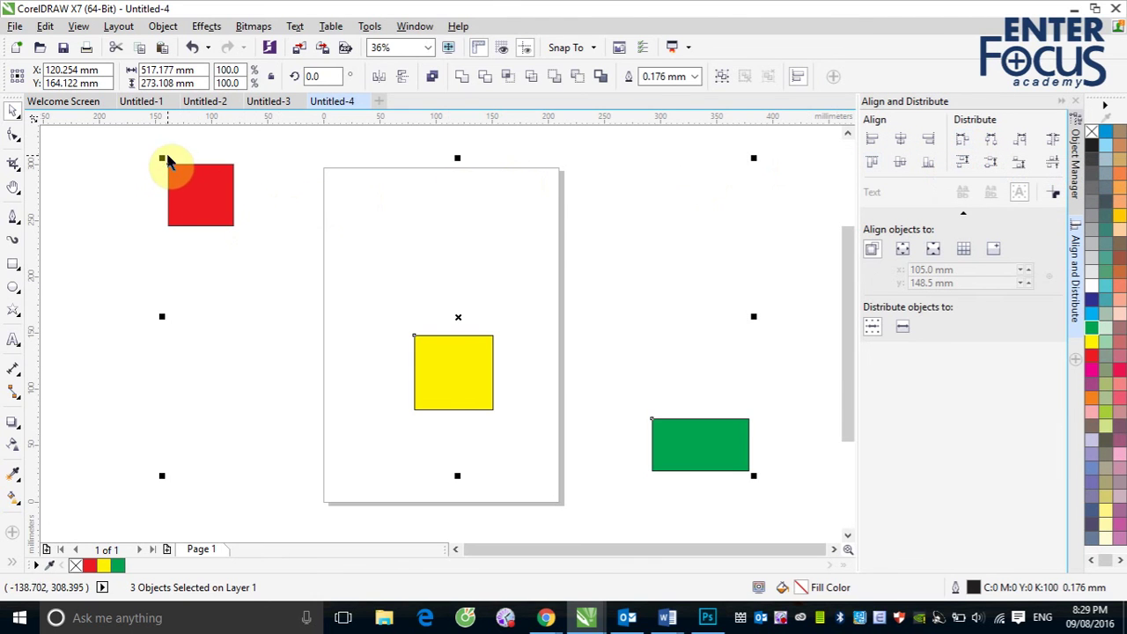
# Distribute the three rectangles evenly from their left edges and place vertical guidelines on those edges at X -138.702, 78.167 and 292.095 mm
pyautogui.moveTo(667, 617)
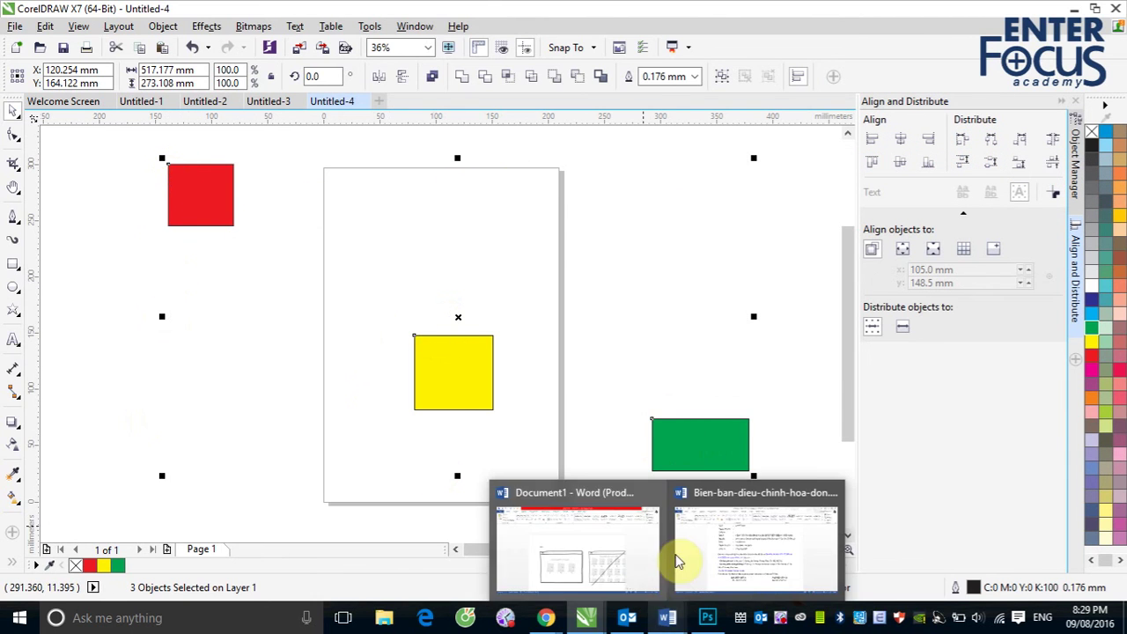
pyautogui.click(963, 141)
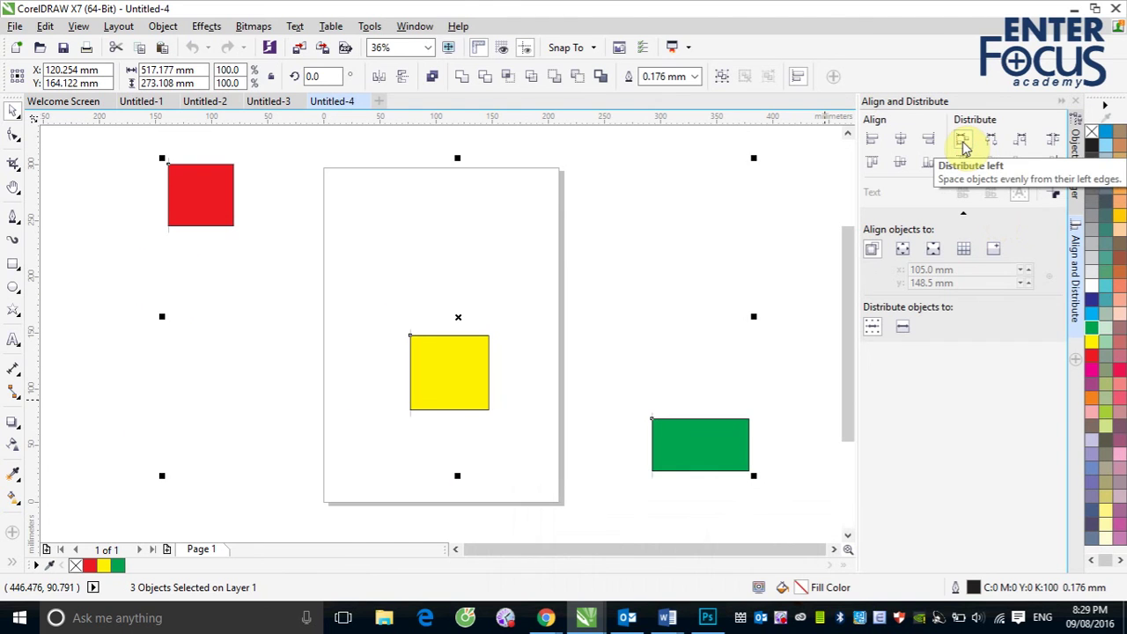
pyautogui.moveTo(162, 316)
pyautogui.mouseDown()
pyautogui.moveTo(173, 316)
pyautogui.moveTo(164, 314)
pyautogui.mouseUp()
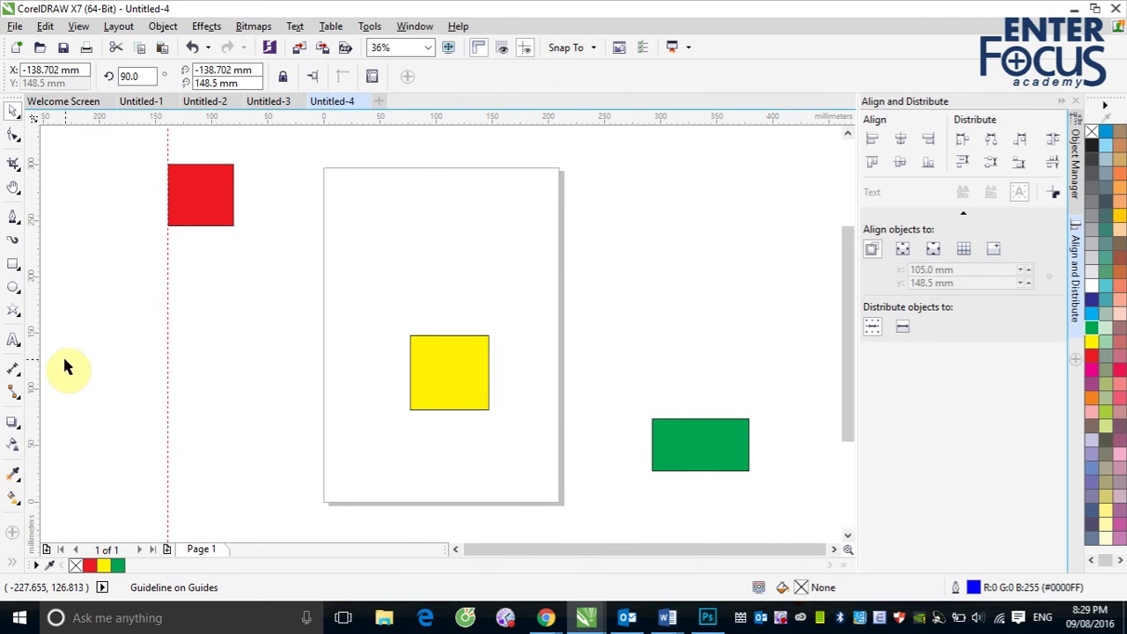
pyautogui.moveTo(36, 366); pyautogui.dragTo(410, 410)
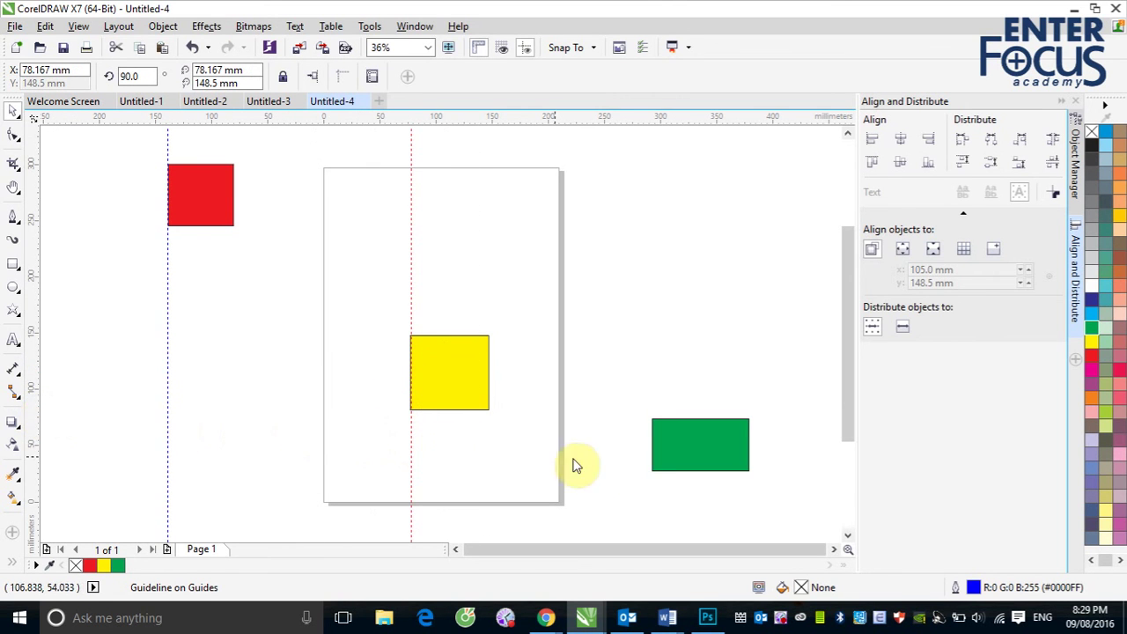
pyautogui.moveTo(637, 473); pyautogui.dragTo(651, 473)
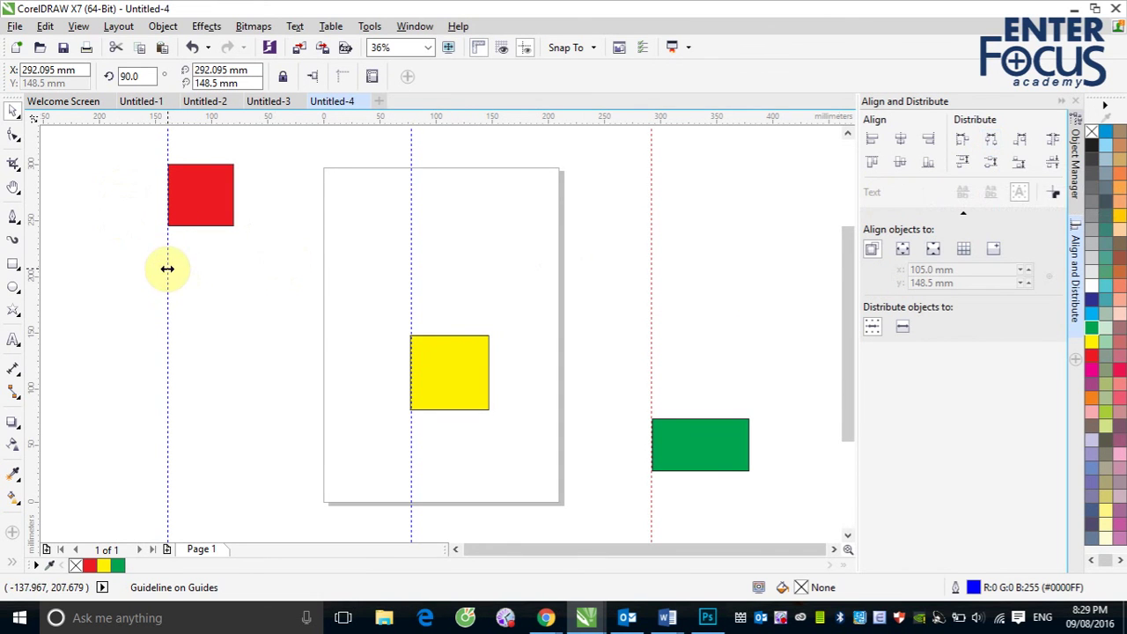
# Move the three vertical guidelines to the rectangles' horizontal centers at X -108.561, 113.454 and 336.204 mm
pyautogui.moveTo(168, 269); pyautogui.dragTo(201, 220)
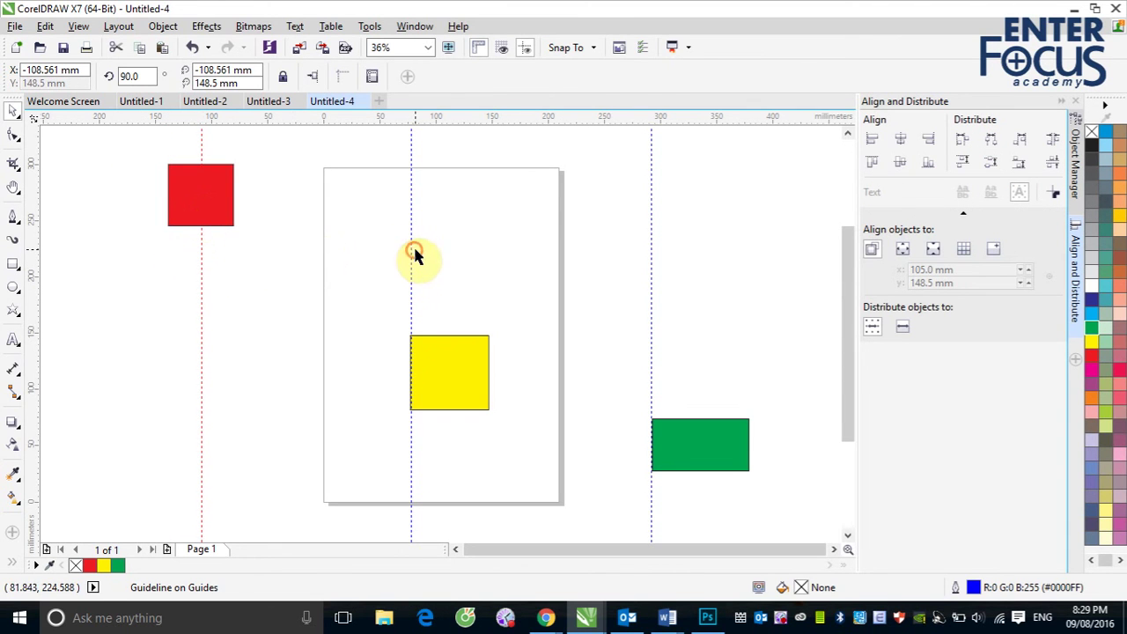
pyautogui.moveTo(411, 247); pyautogui.dragTo(450, 251)
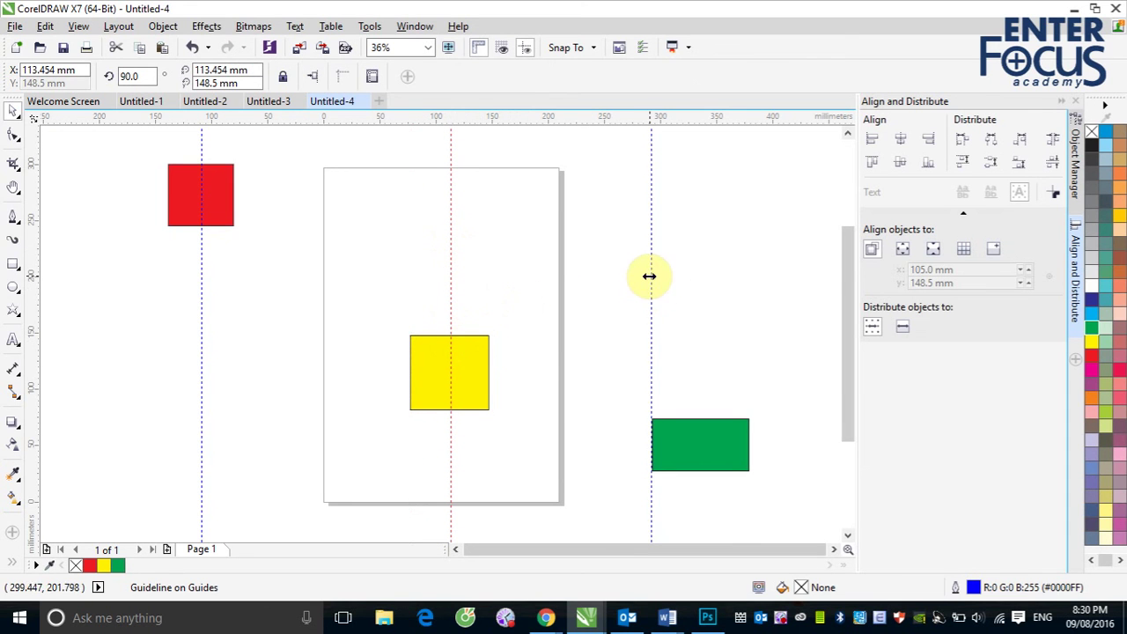
pyautogui.moveTo(649, 276); pyautogui.dragTo(701, 279)
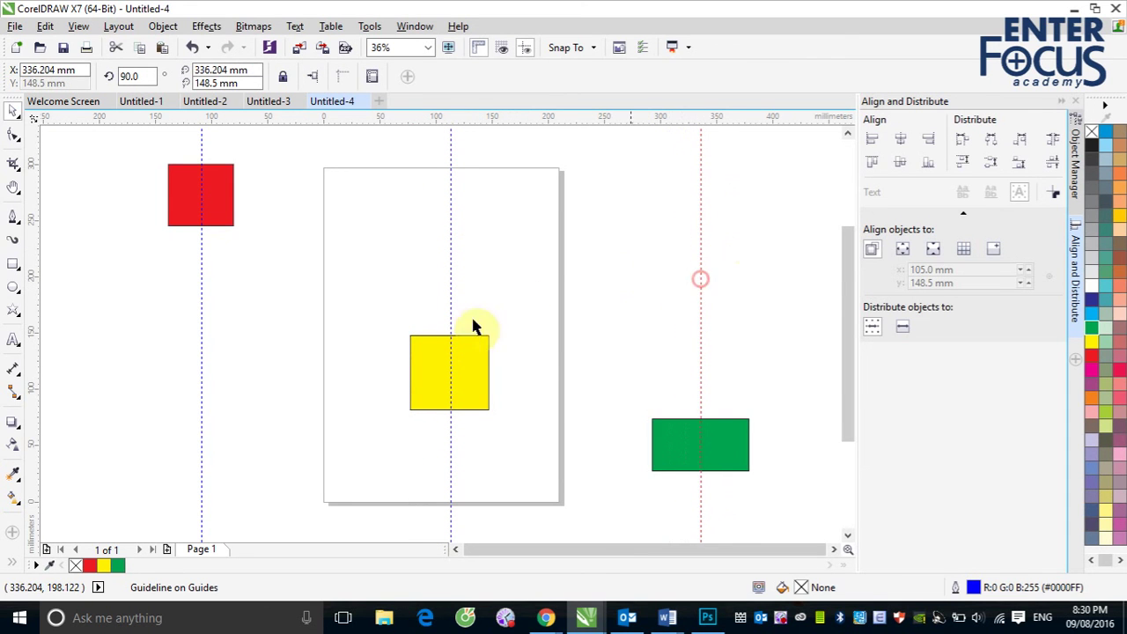
# Select the red, yellow and green rectangles and distribute them evenly horizontally by their centers
pyautogui.click(231, 214)
pyautogui.keyDown('shift'); pyautogui.click(470, 385); pyautogui.keyUp('shift')
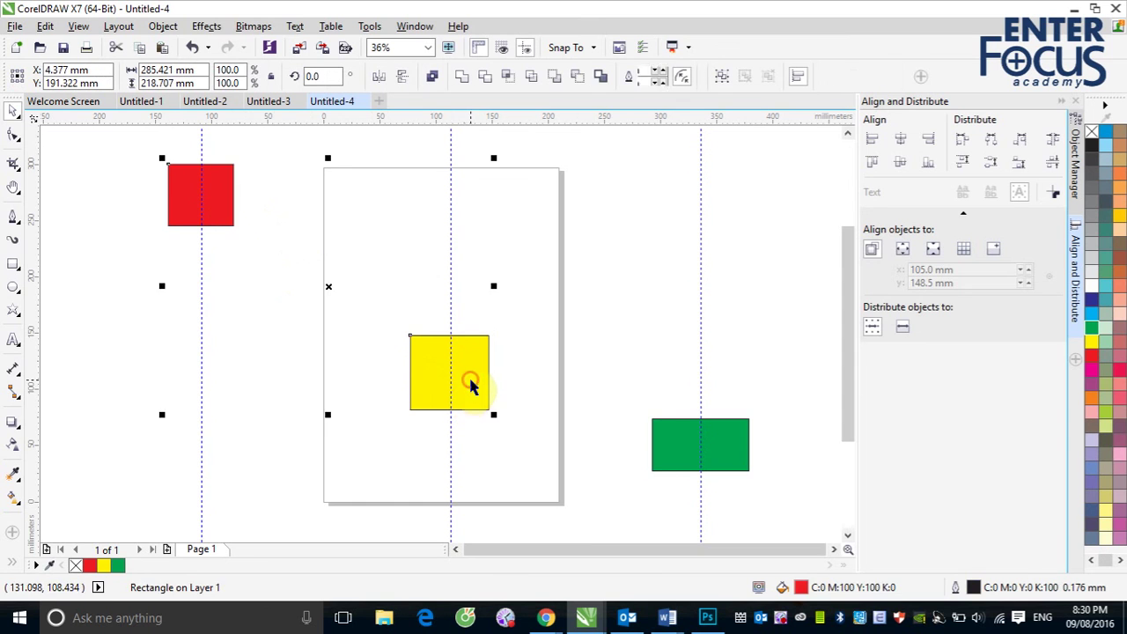
pyautogui.keyDown('shift'); pyautogui.click(667, 448); pyautogui.keyUp('shift')
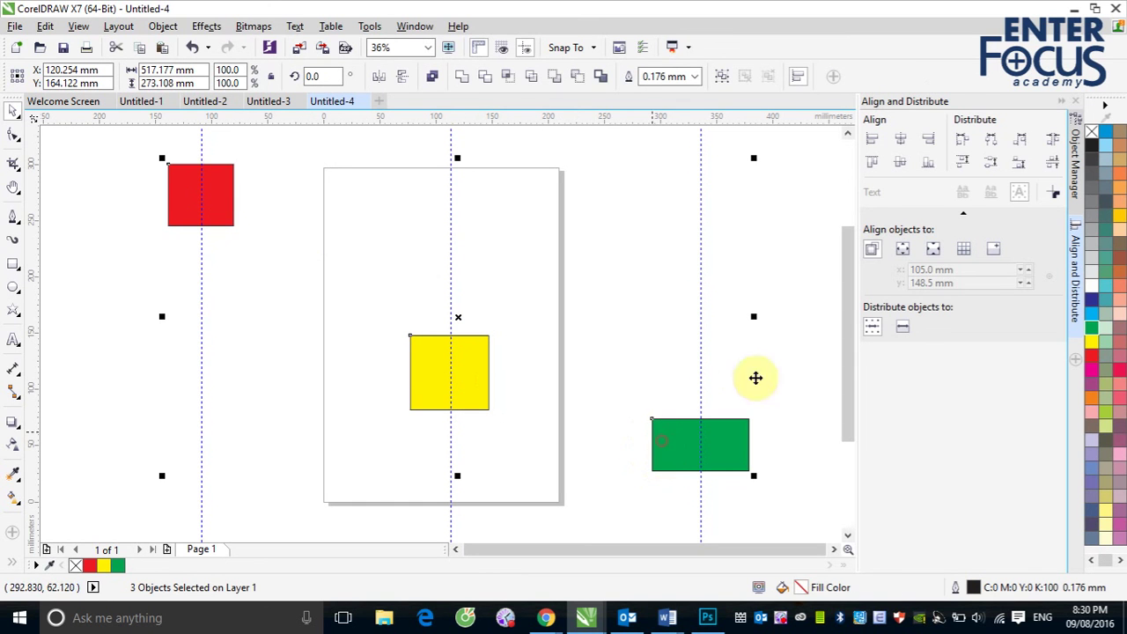
pyautogui.click(996, 149)
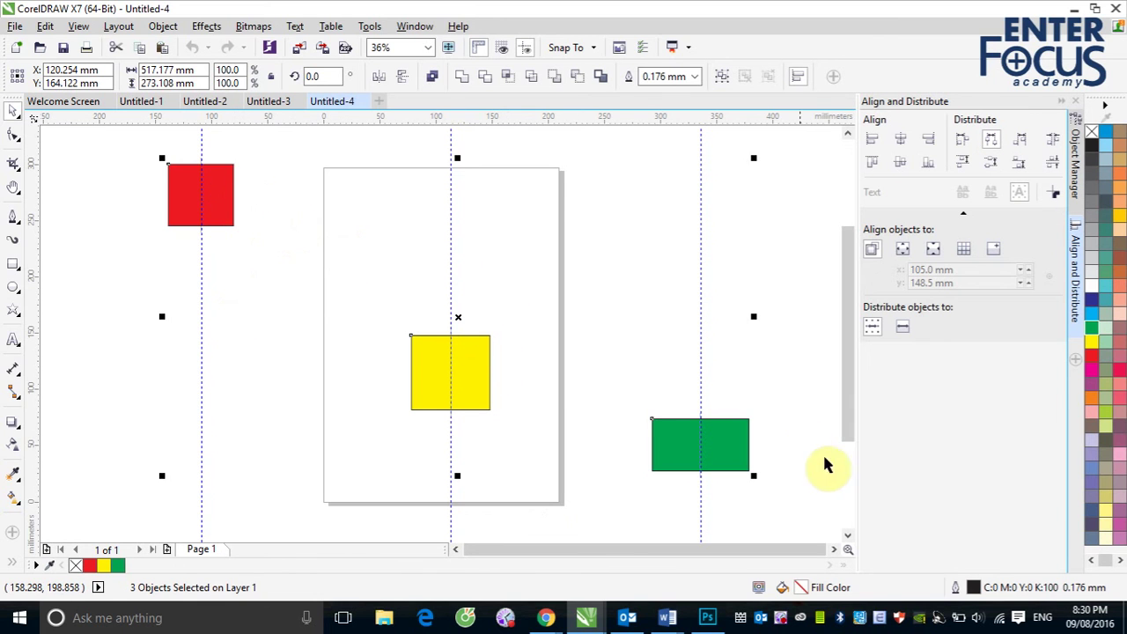
# Distribute the rectangles with equal horizontal spacing and set vertical guidelines on red's right edge, both yellow side edges and green's left edge
pyautogui.click(1054, 145)
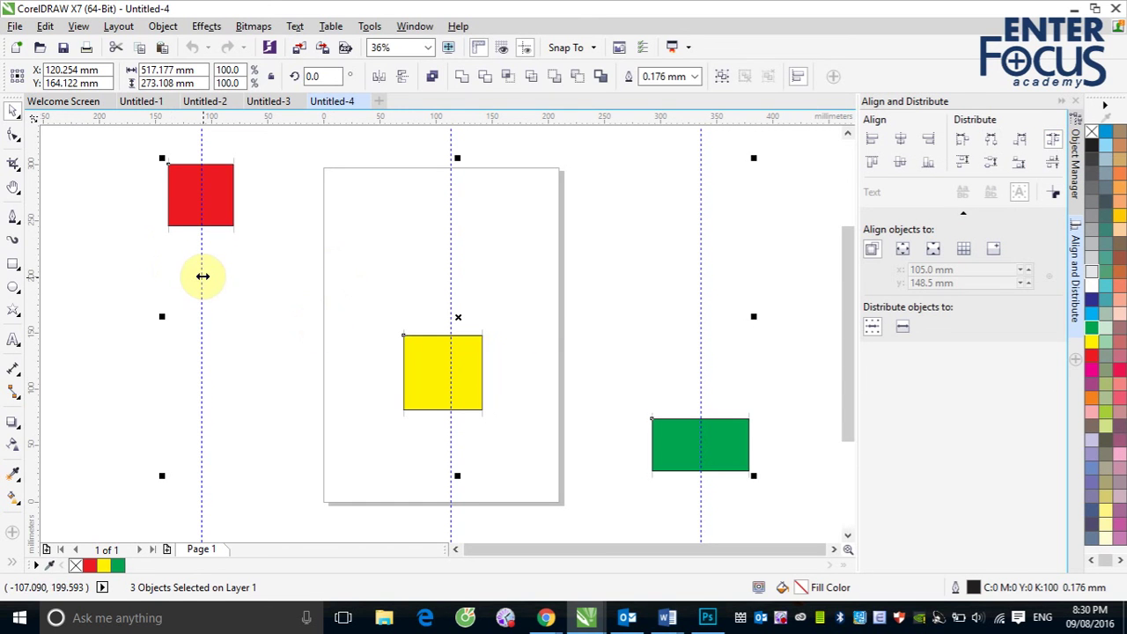
pyautogui.moveTo(203, 276); pyautogui.dragTo(232, 277)
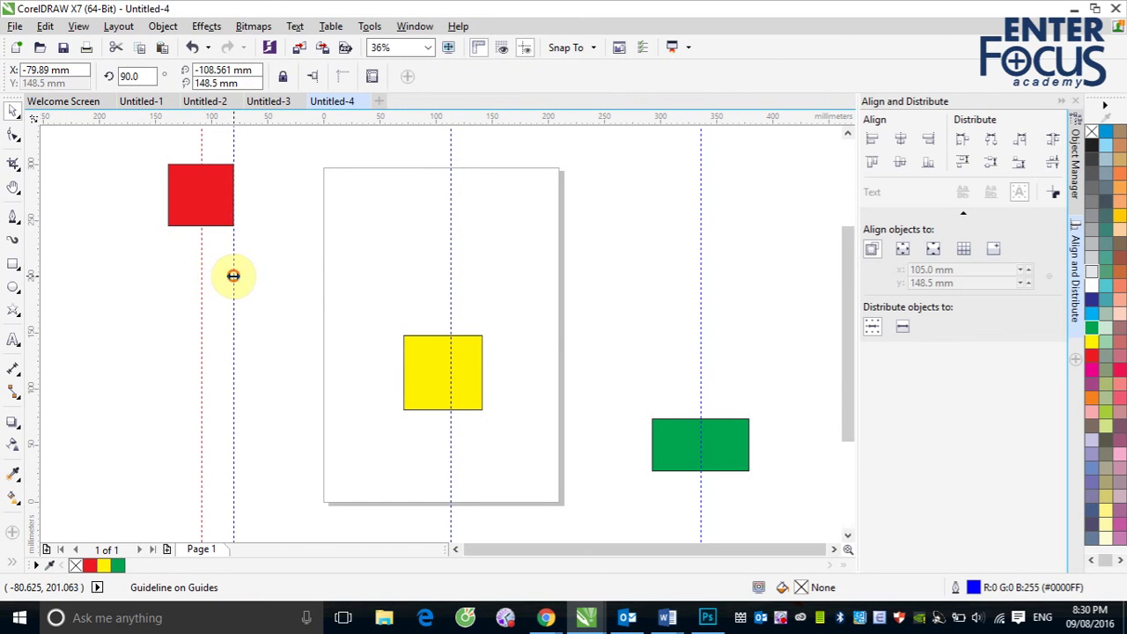
pyautogui.moveTo(450, 226); pyautogui.dragTo(405, 241)
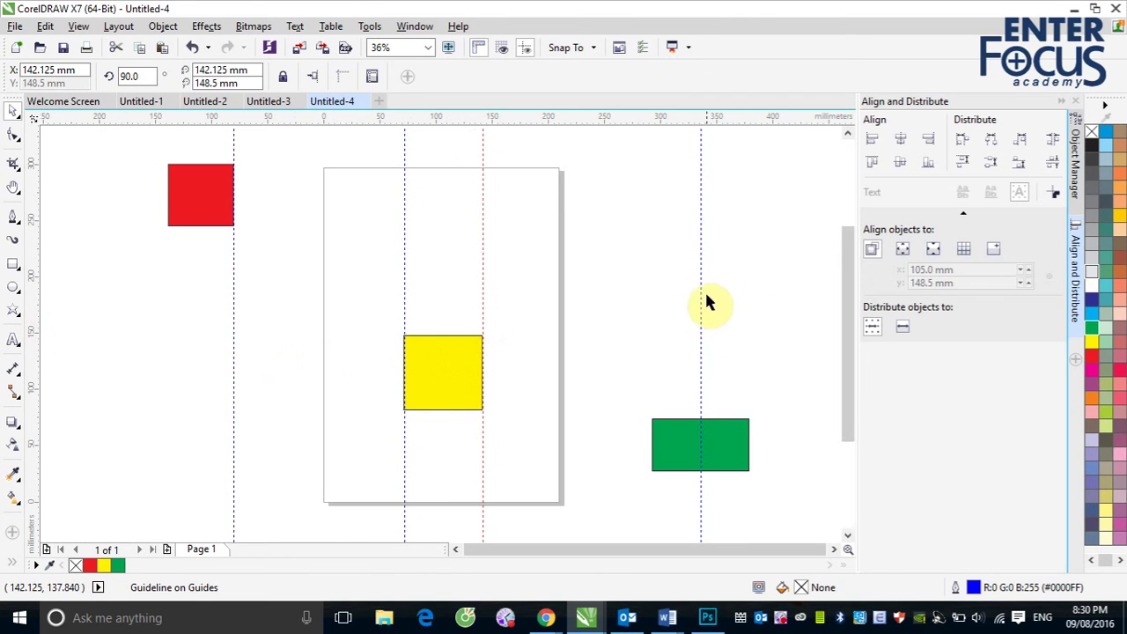
pyautogui.moveTo(701, 294); pyautogui.dragTo(652, 307)
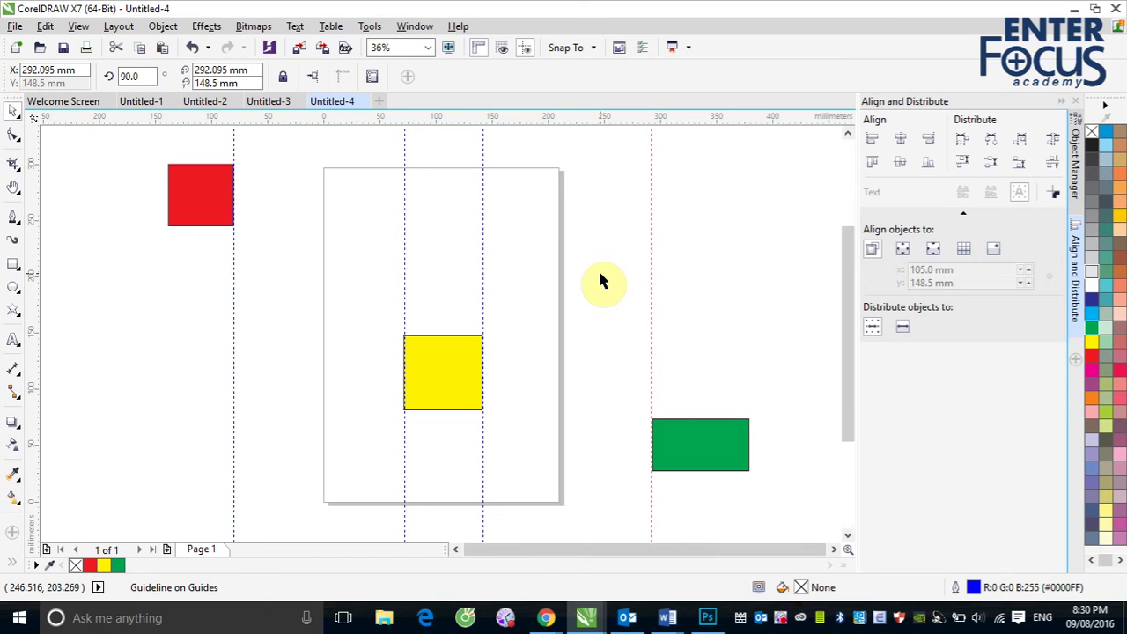
# Add horizontal guidelines near the red rectangle's bottom edge and the yellow rectangle's top and bottom edges
pyautogui.moveTo(428, 117); pyautogui.dragTo(438, 336)
pyautogui.press('Escape')
pyautogui.moveTo(485, 117); pyautogui.dragTo(446, 416)
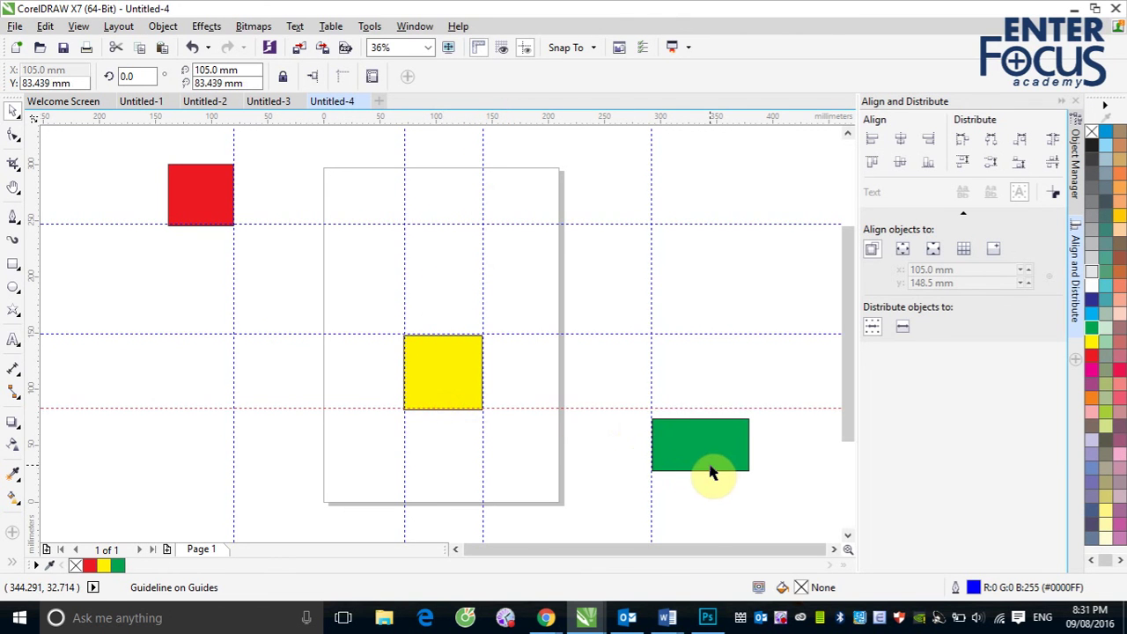
# Select the red, yellow and green rectangles and distribute them with equal vertical spacing
pyautogui.click(180, 198)
pyautogui.keyDown('shift'); pyautogui.click(420, 361); pyautogui.keyUp('shift')
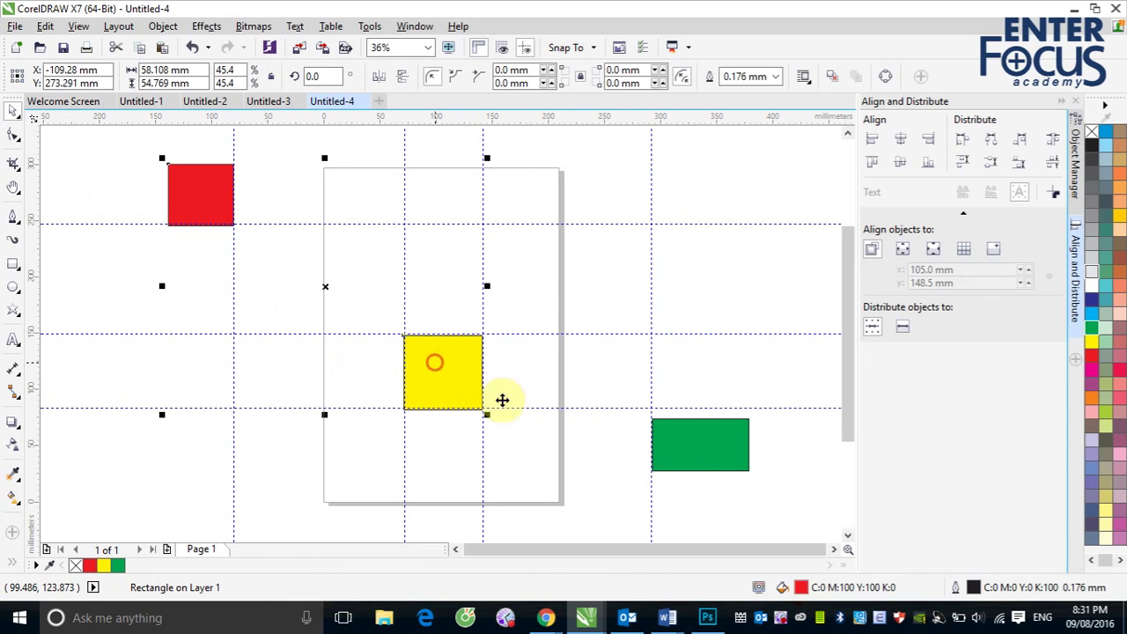
pyautogui.keyDown('shift'); pyautogui.click(724, 463); pyautogui.keyUp('shift')
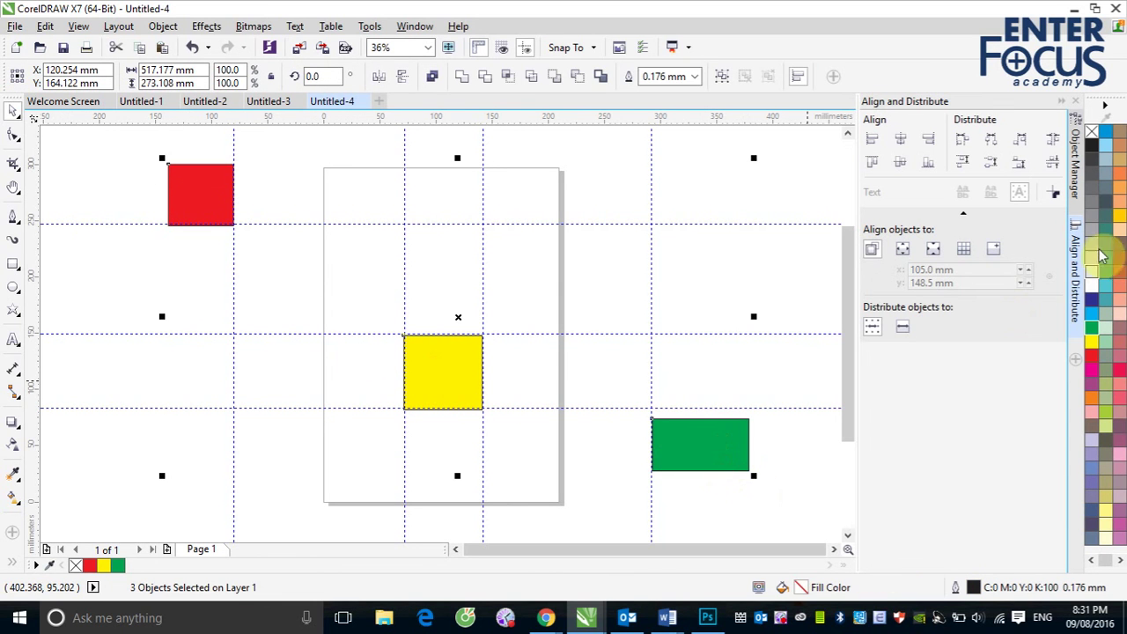
pyautogui.click(1051, 162)
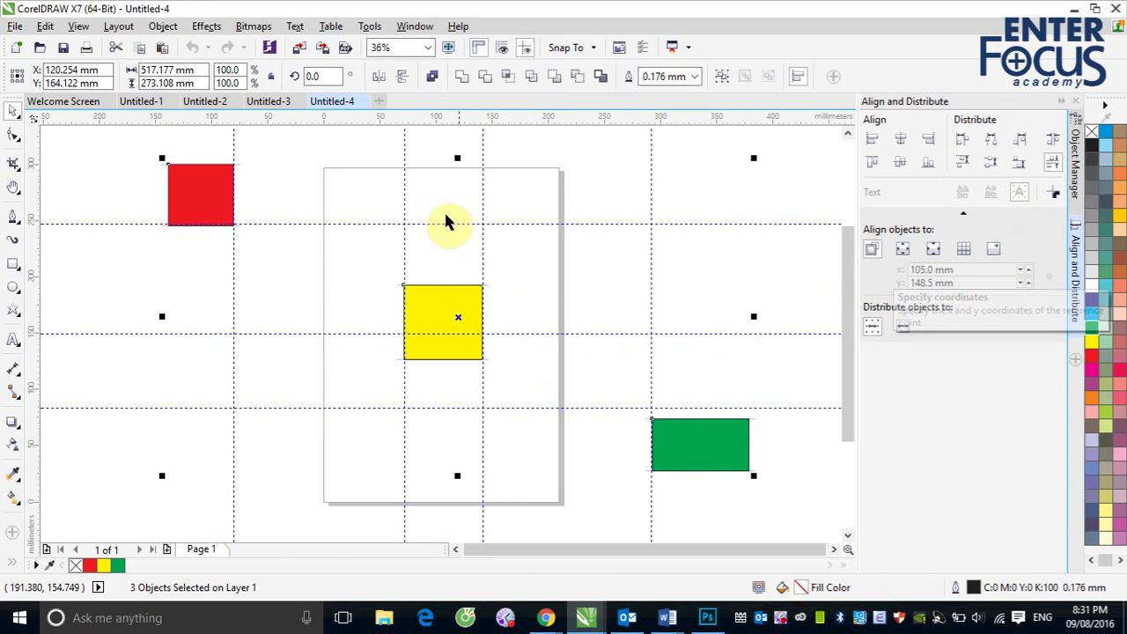
# Set horizontal guidelines on yellow's top and bottom edges at Y 192.976 and 126.078 mm and green's top at 73.147 mm, and collapse the docker
pyautogui.moveTo(551, 332); pyautogui.dragTo(551, 284)
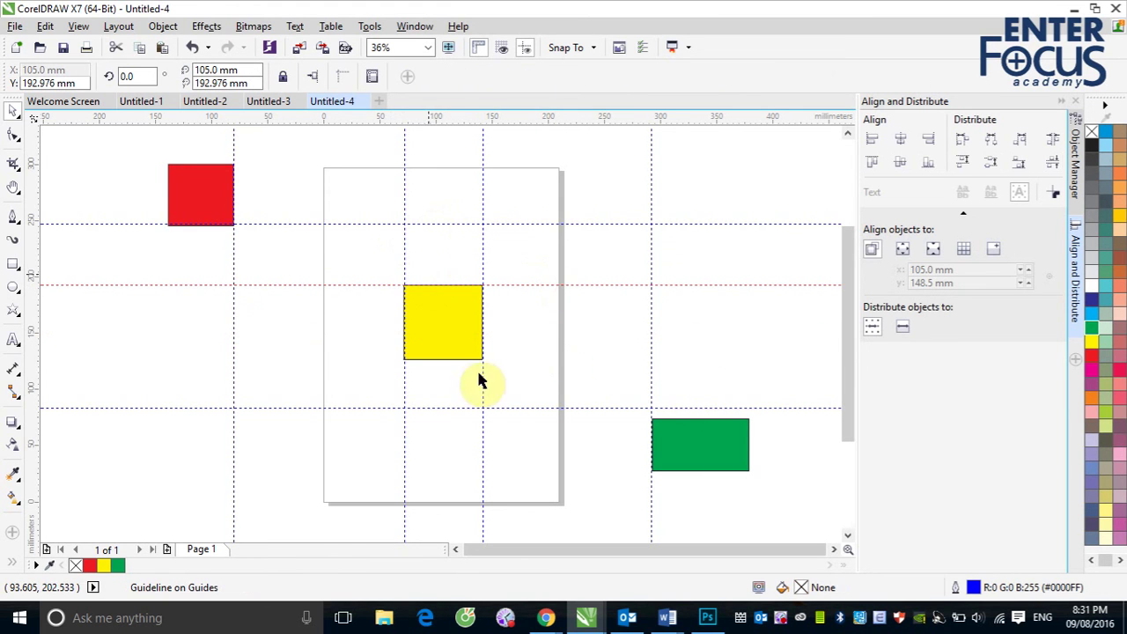
pyautogui.moveTo(501, 404); pyautogui.dragTo(503, 359)
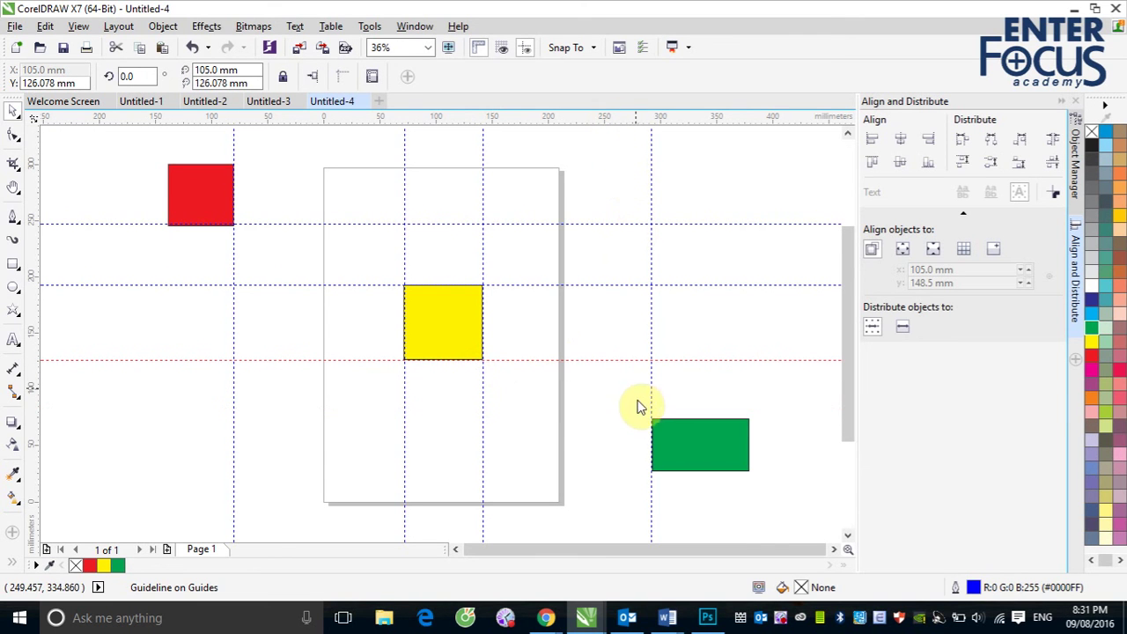
pyautogui.moveTo(640, 407); pyautogui.dragTo(604, 423)
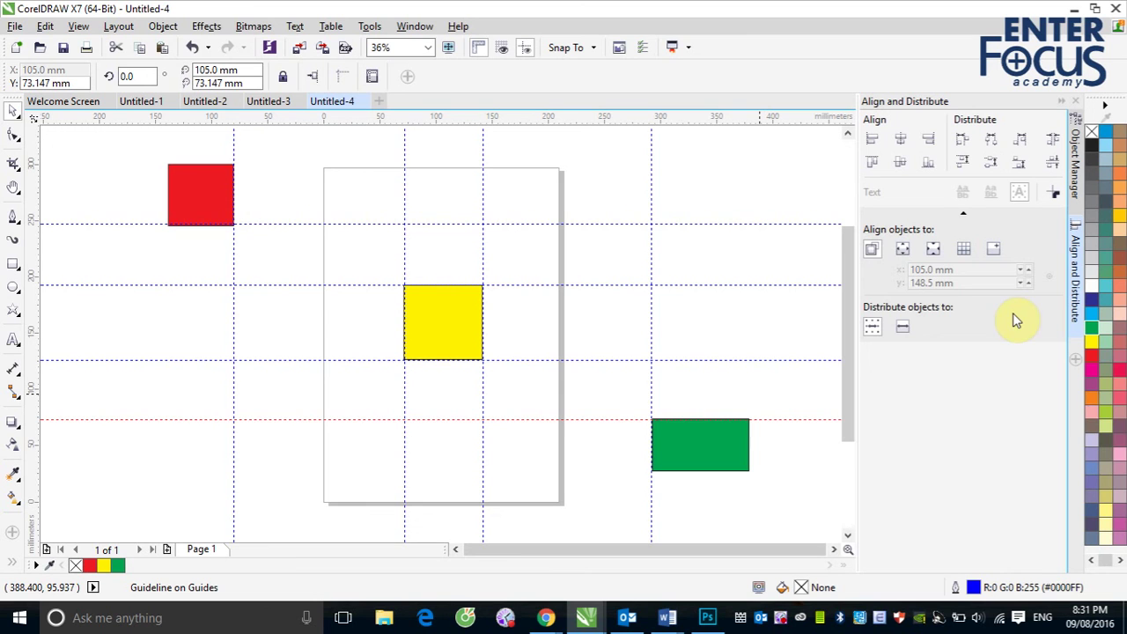
pyautogui.click(1064, 101)
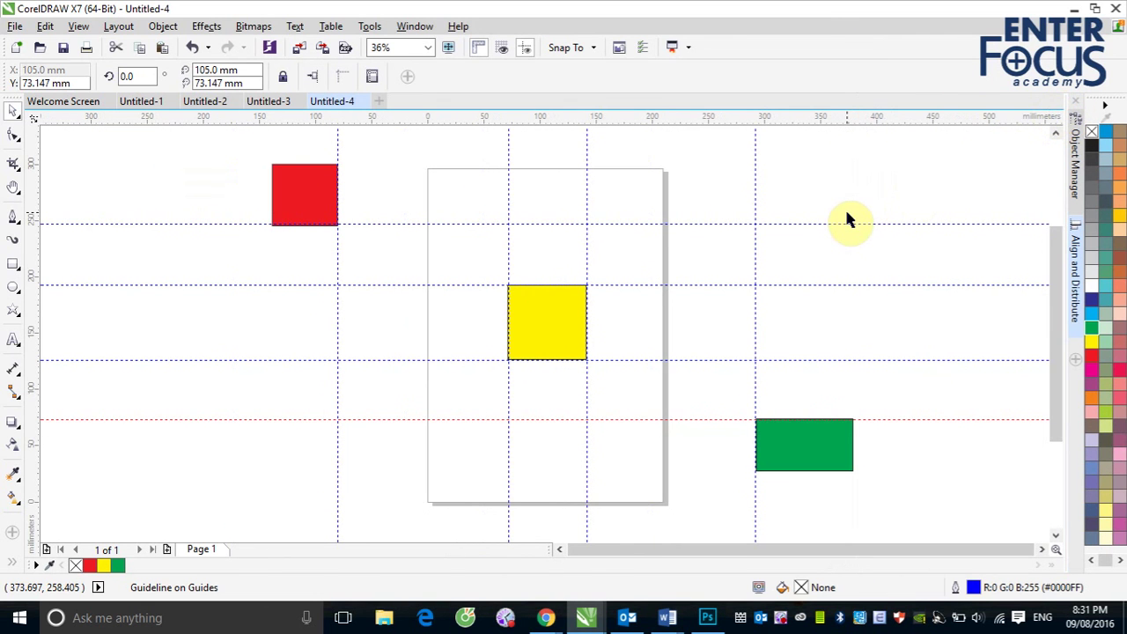